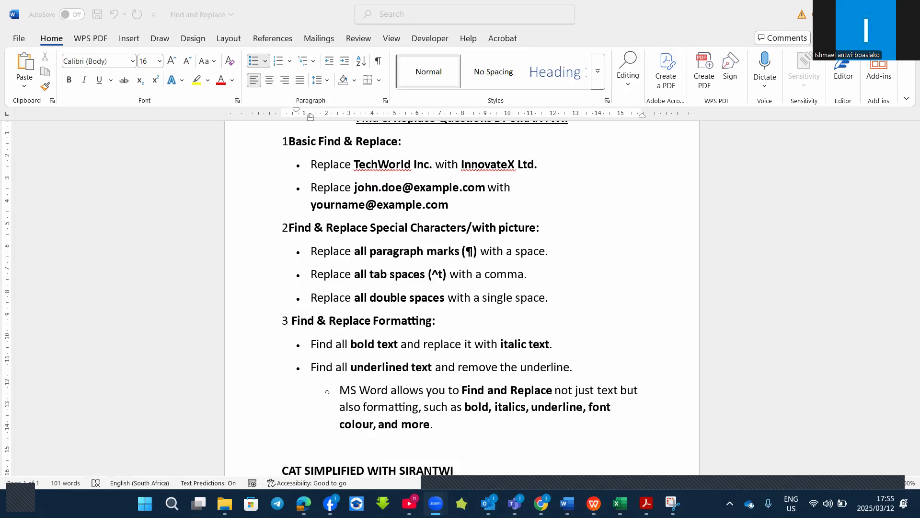
Switch to the REVISION document and colour the FIND AND REPLACE table row's text red.
mouse_move(567, 504)
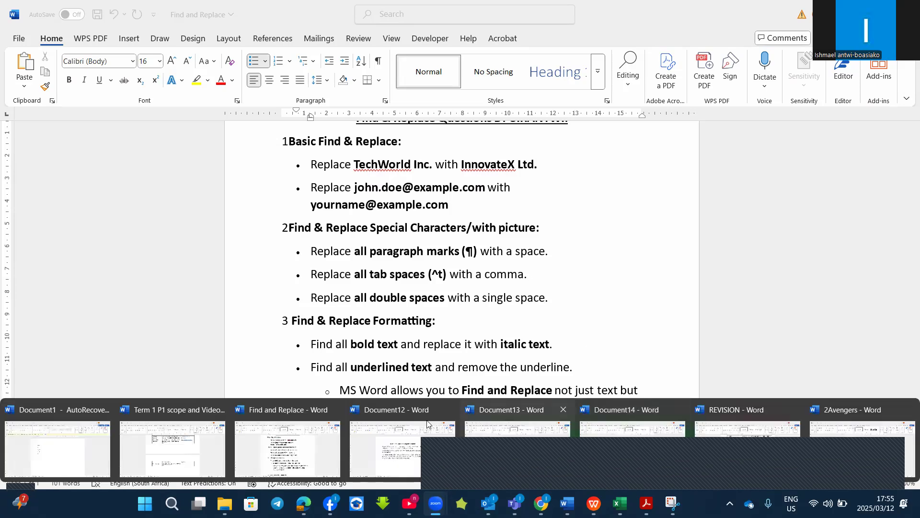
left_click(741, 439)
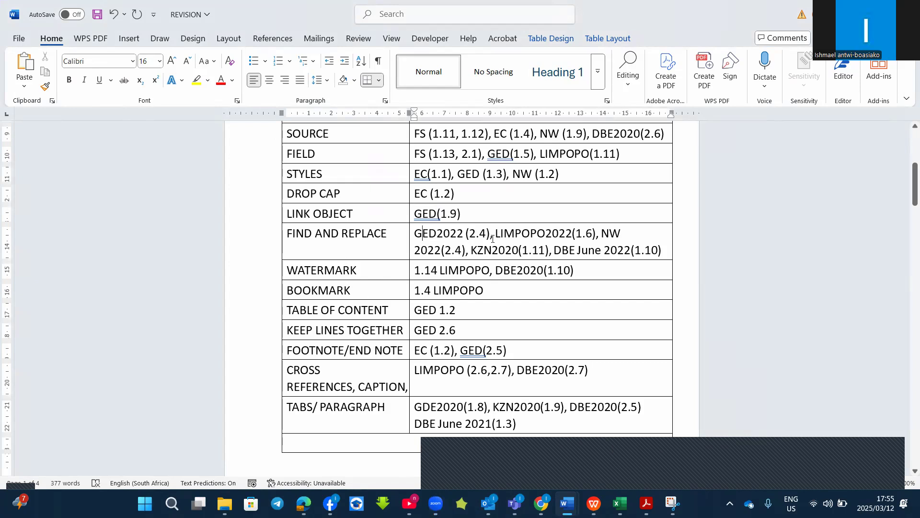
left_click_drag(542, 243, 336, 243)
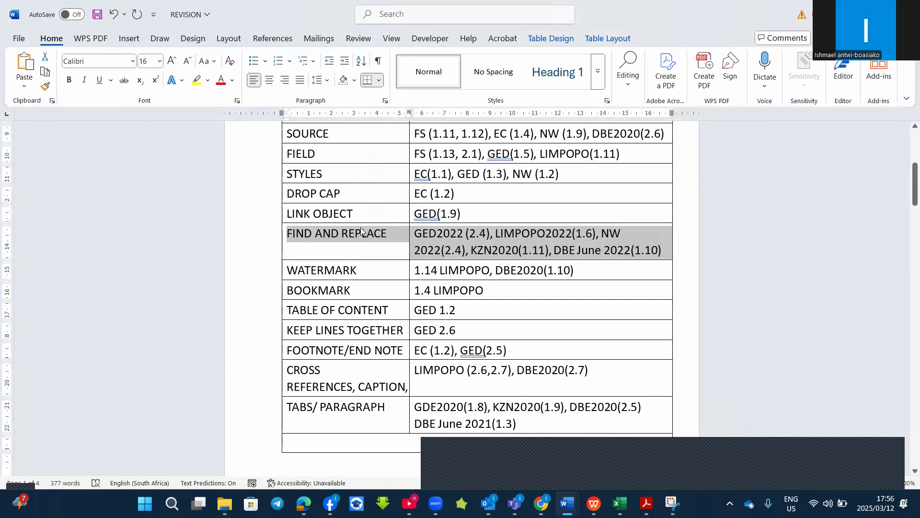
left_click(221, 80)
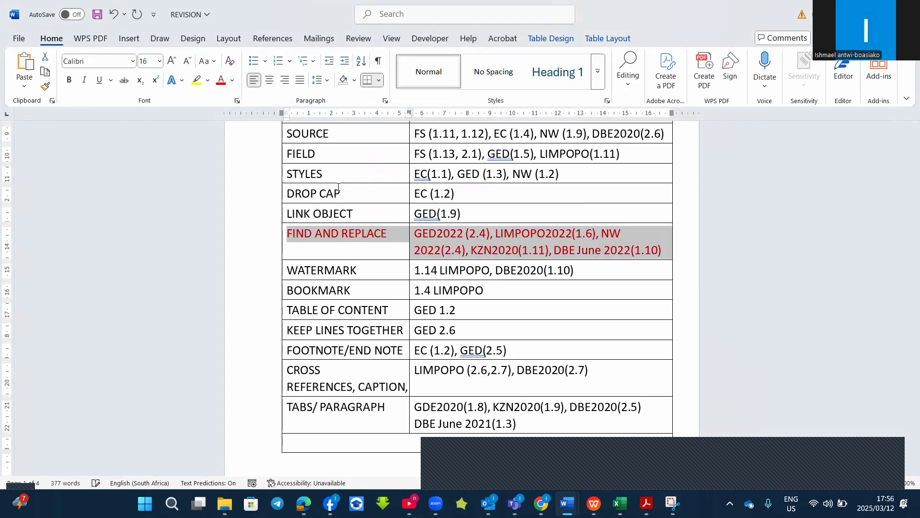
left_click(434, 236)
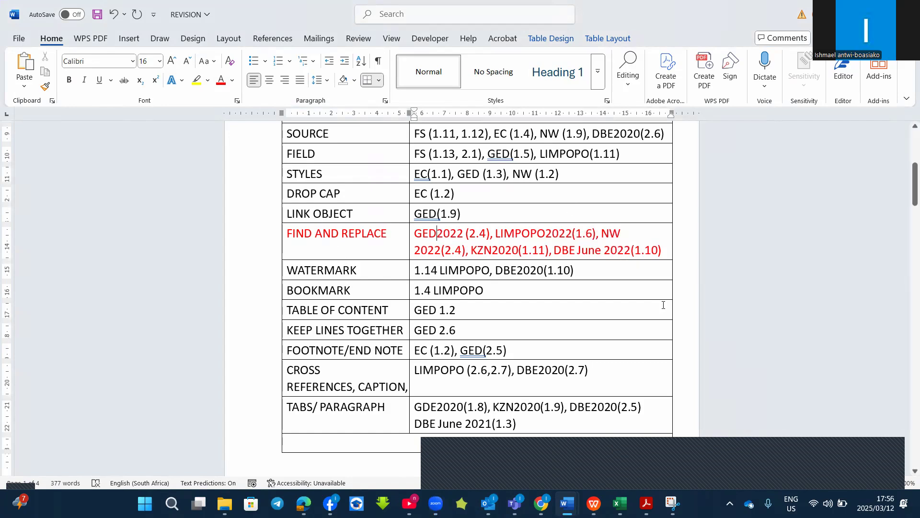
Switch to the exam paper PDF in Acrobat and read question 2.4 about replacing words with a picture.
left_click(648, 443)
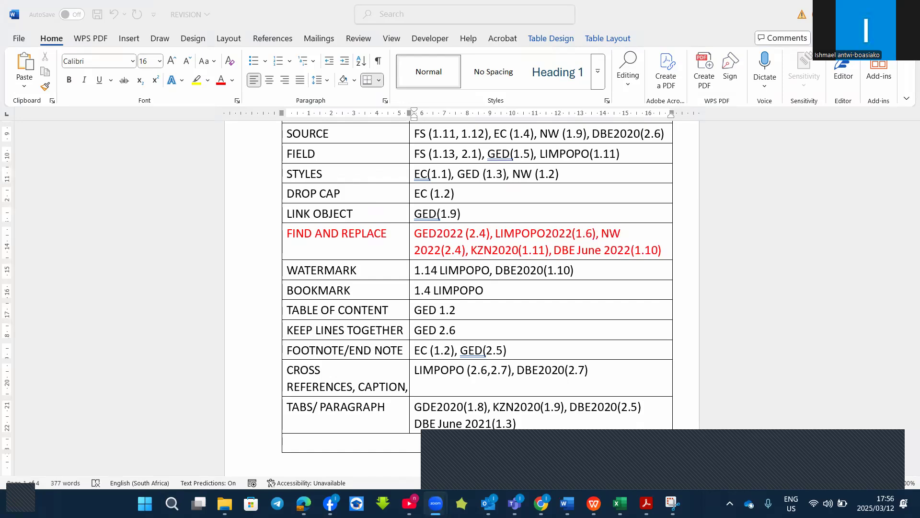
left_click(646, 503)
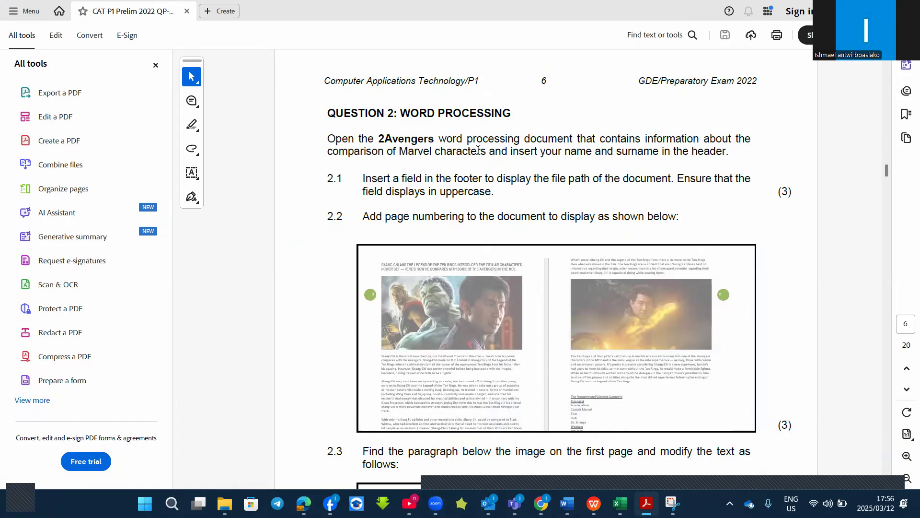
scroll(479, 168, "down", 7)
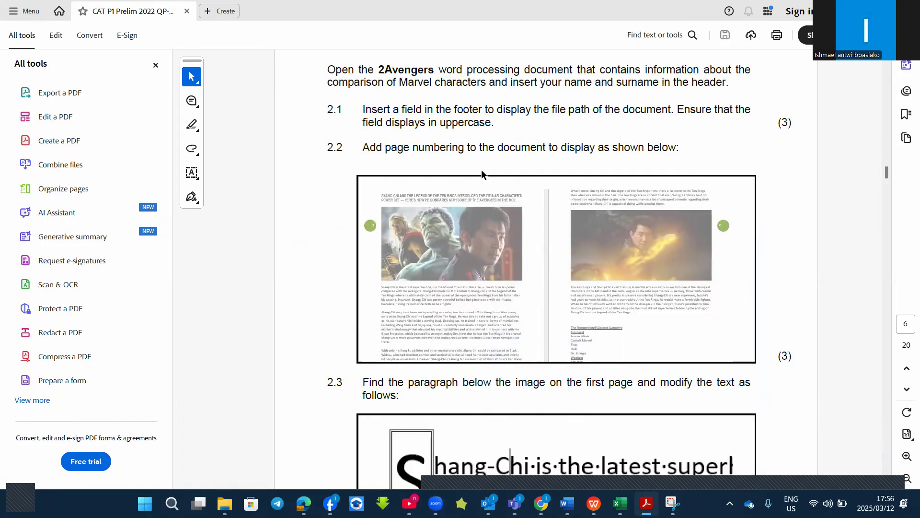
scroll(475, 202, "down", 2)
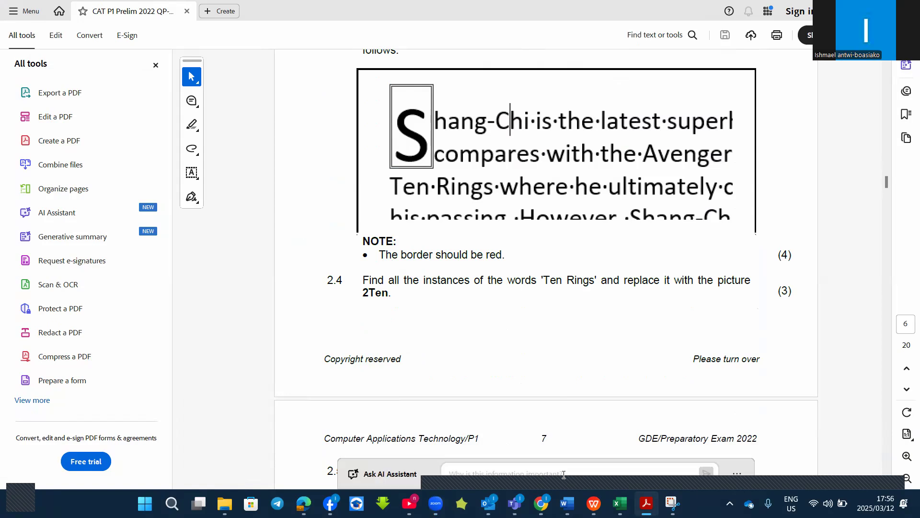
Switch to the 2Avengers document in Word and place the cursor at the end of the main title.
left_click(567, 504)
left_click(825, 434)
left_click(571, 216)
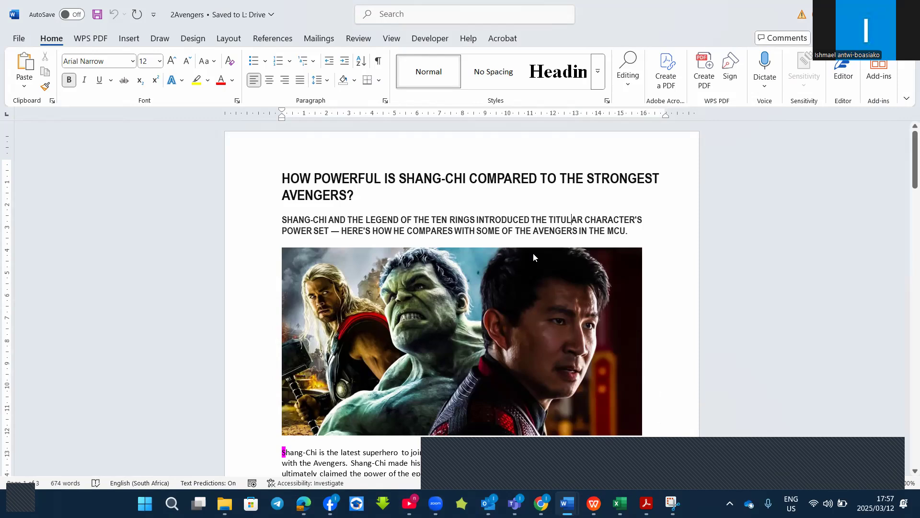
left_click(367, 188)
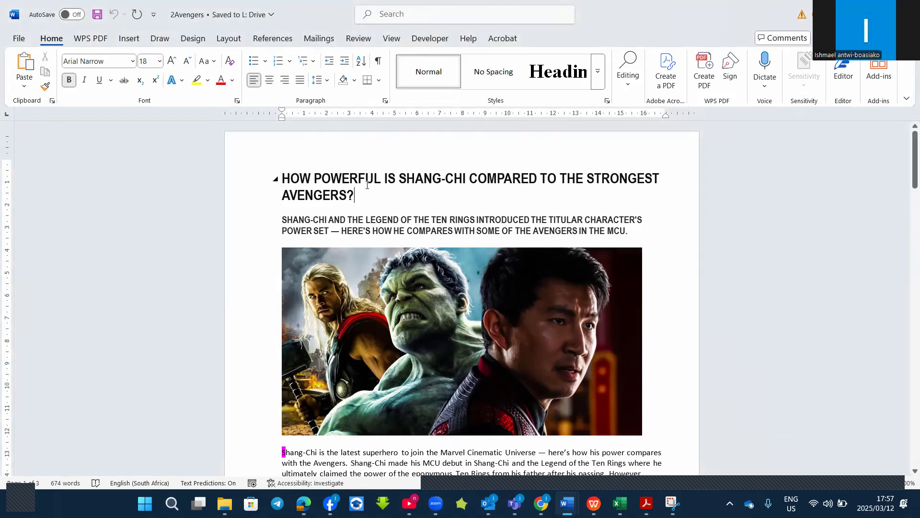
Insert the picture 2Ten from Downloads > 2022 > gauteng Prelim 2022 > Prelim22 Datafiles after the title.
left_click(129, 38)
left_click(144, 89)
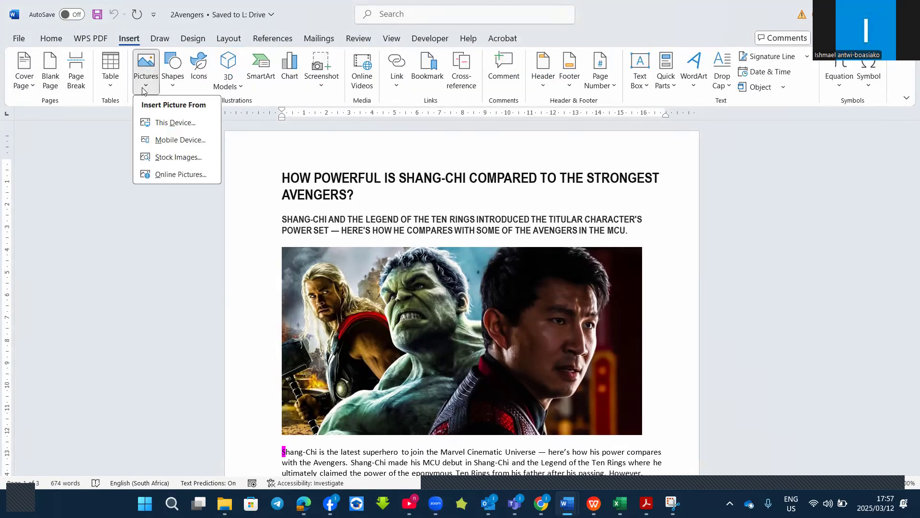
left_click(187, 125)
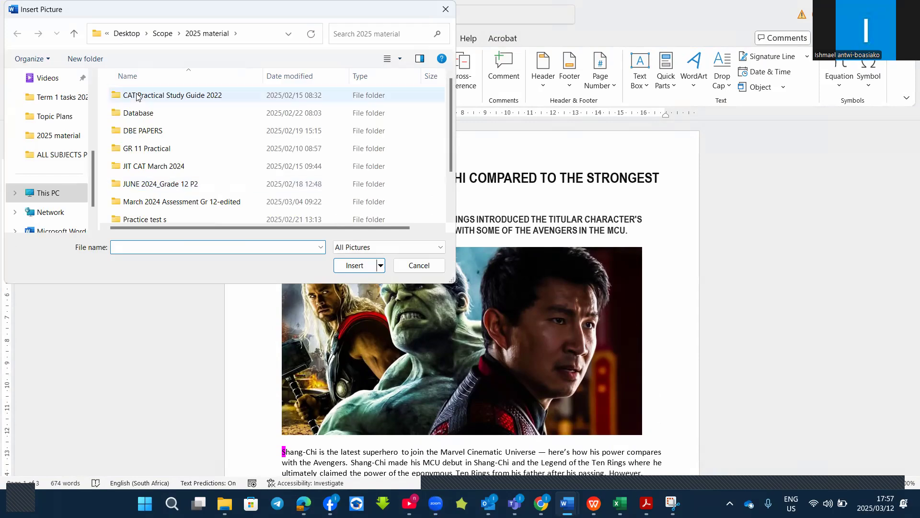
scroll(50, 177, "up", 3)
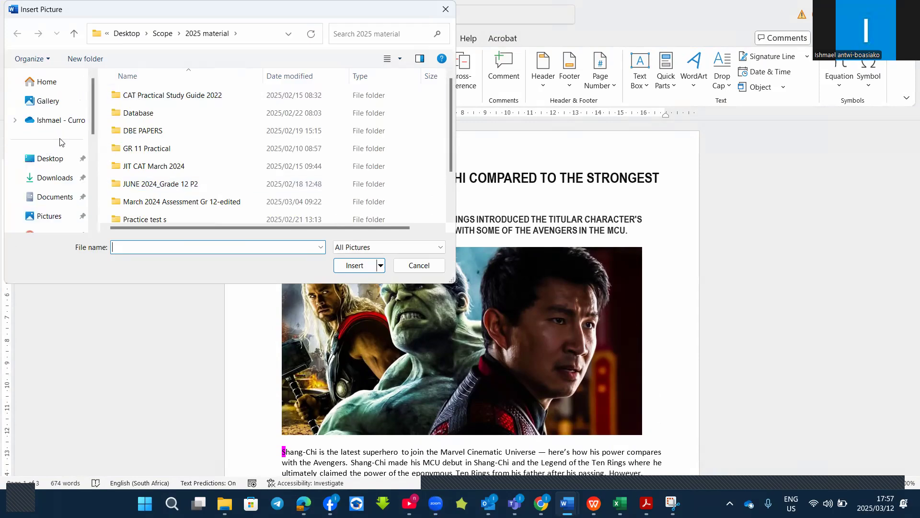
left_click(53, 177)
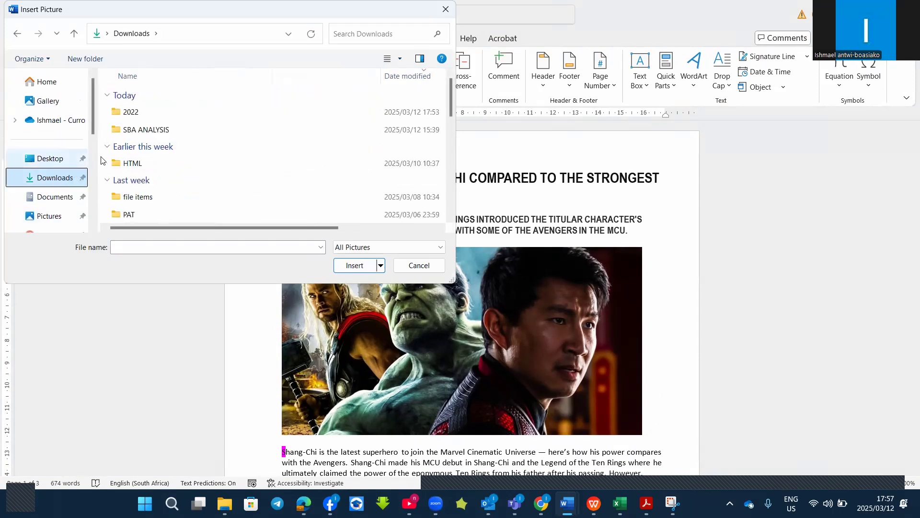
left_click(144, 113)
double_click(145, 113)
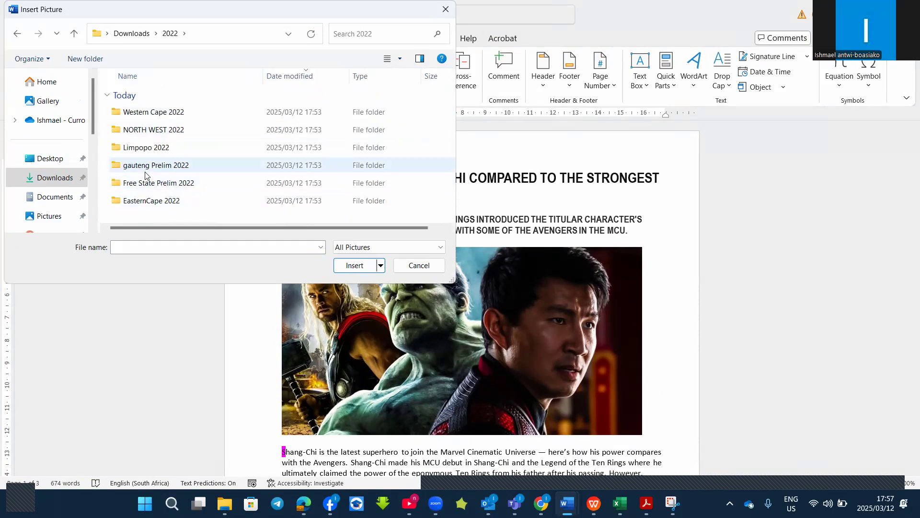
double_click(150, 166)
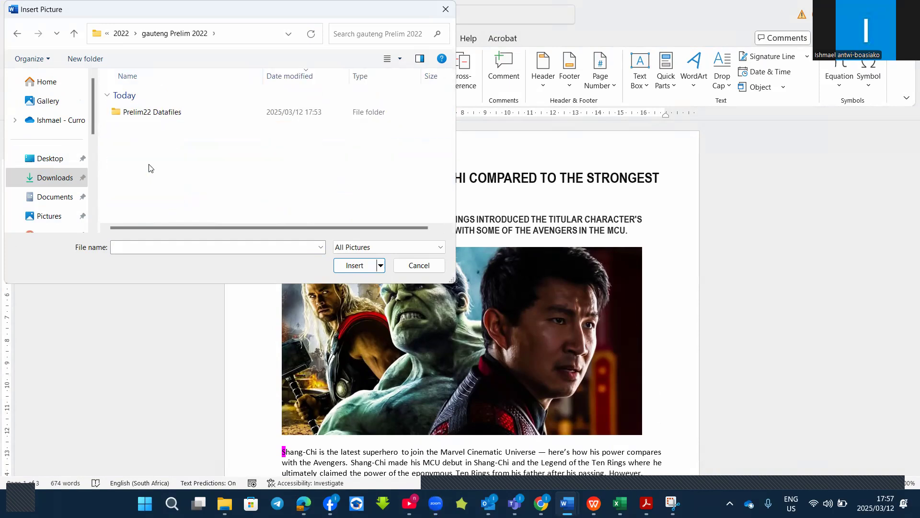
double_click(152, 113)
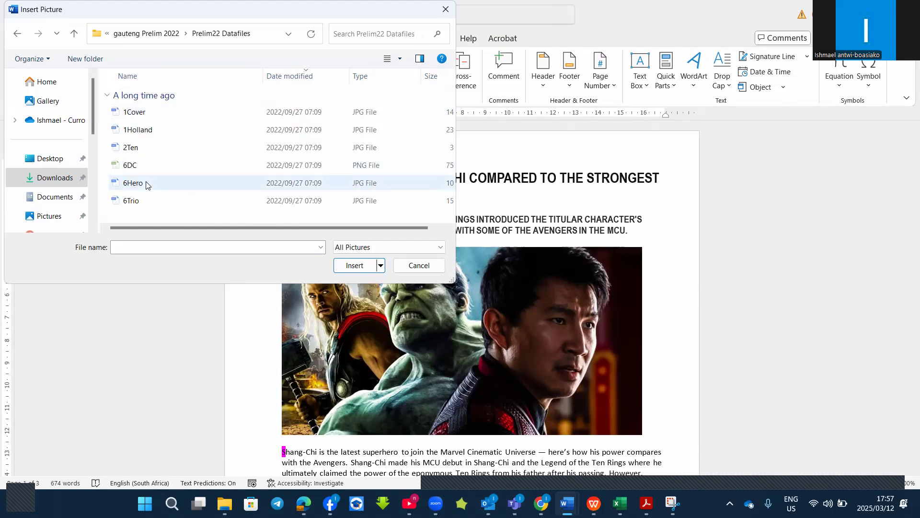
double_click(138, 148)
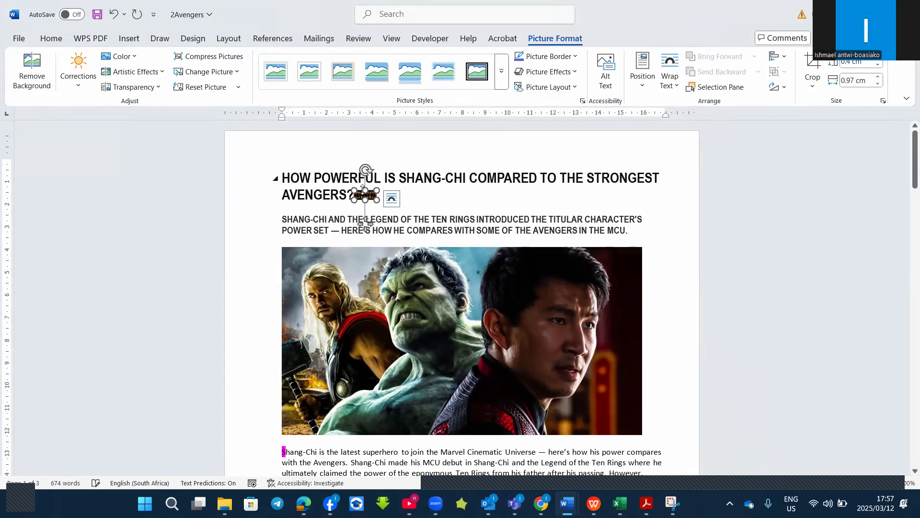
Stretch the inserted picture to about 0.57 cm high and cut it to the clipboard.
left_click_drag(377, 200, 412, 203)
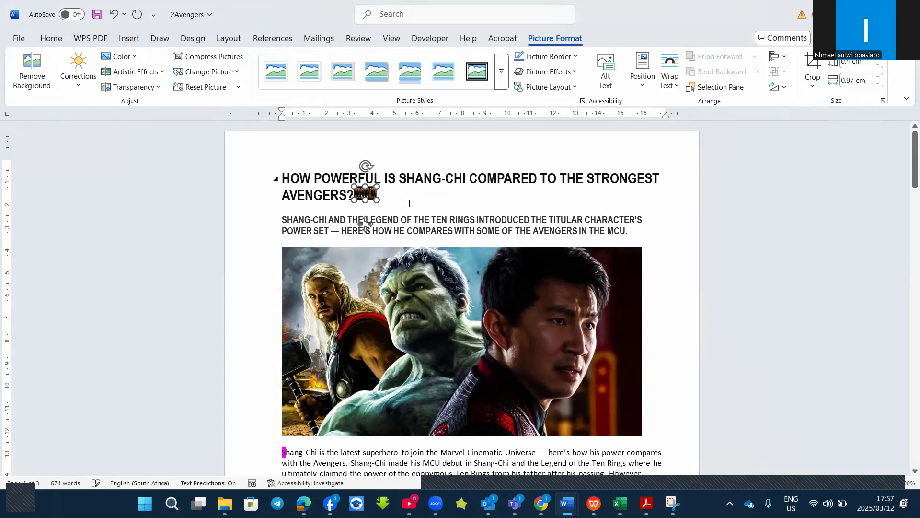
right_click(370, 189)
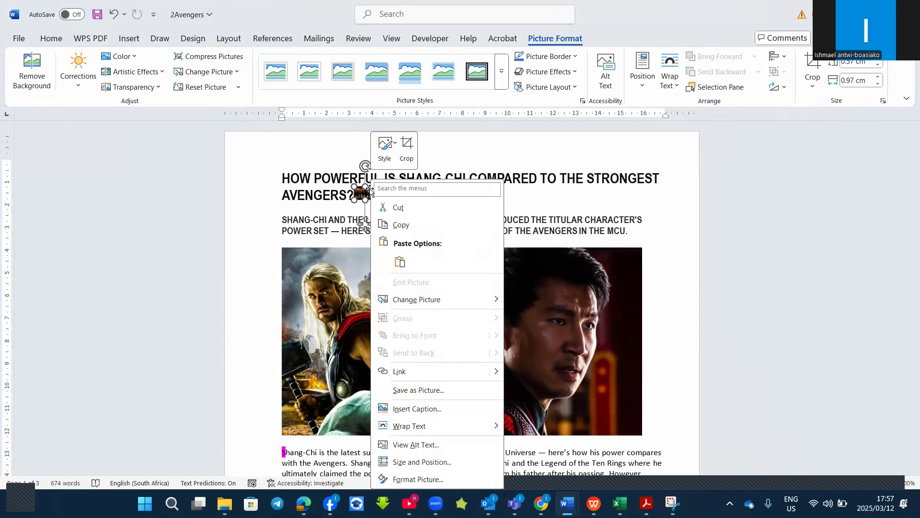
left_click(402, 209)
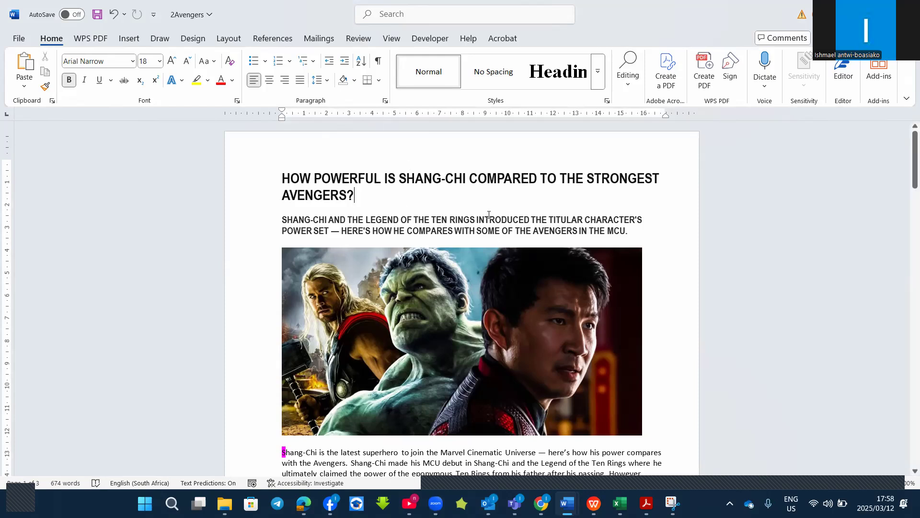
left_click(393, 12)
type("re")
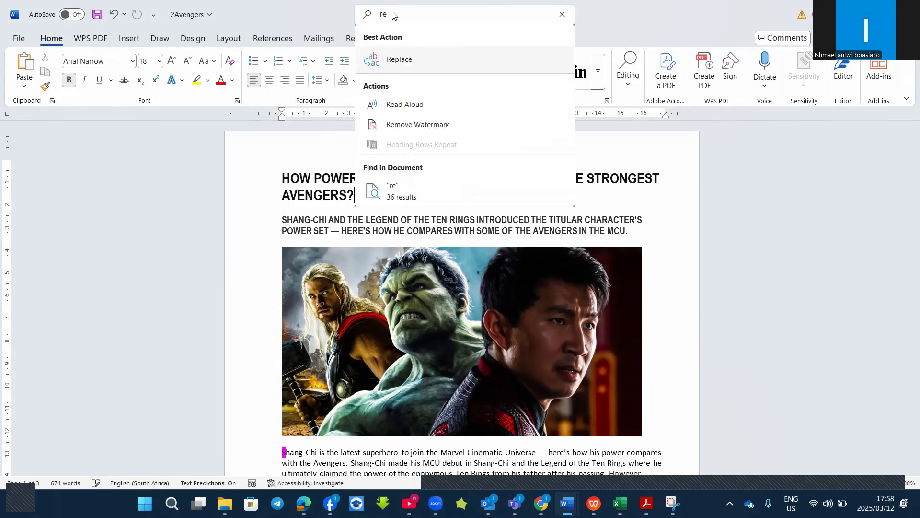
type("place")
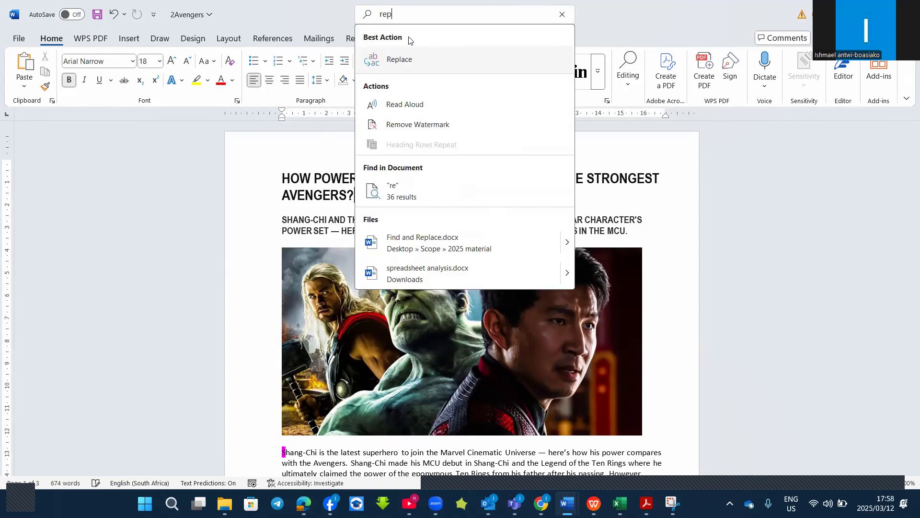
left_click(413, 59)
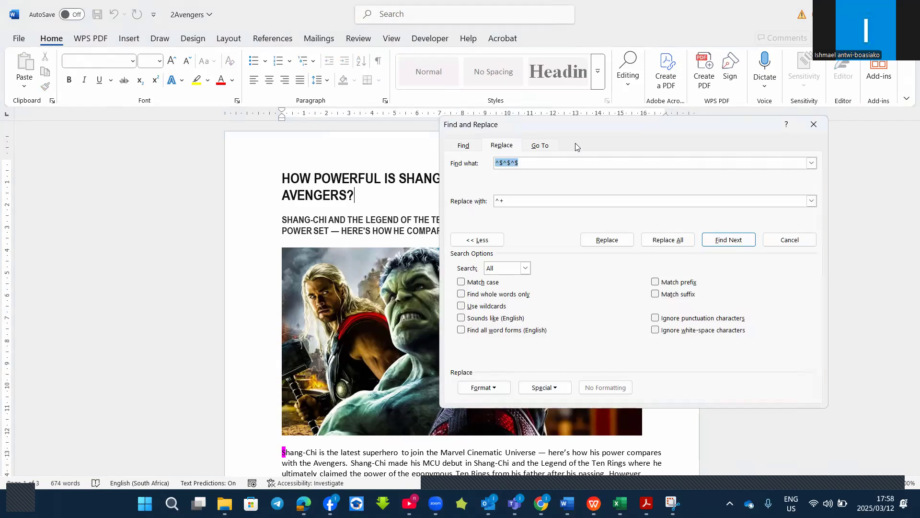
left_click(815, 122)
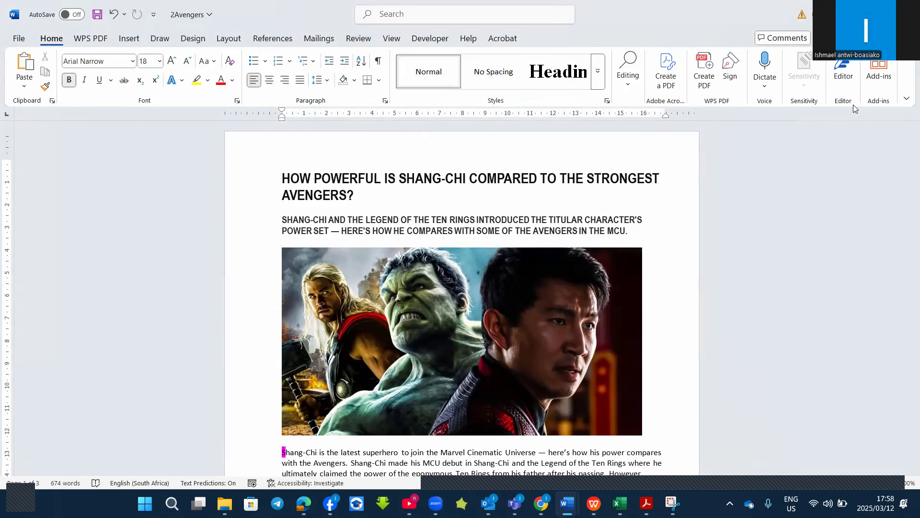
Open Find and Replace for replacing text and clear both the search and replacement entries.
left_click(628, 86)
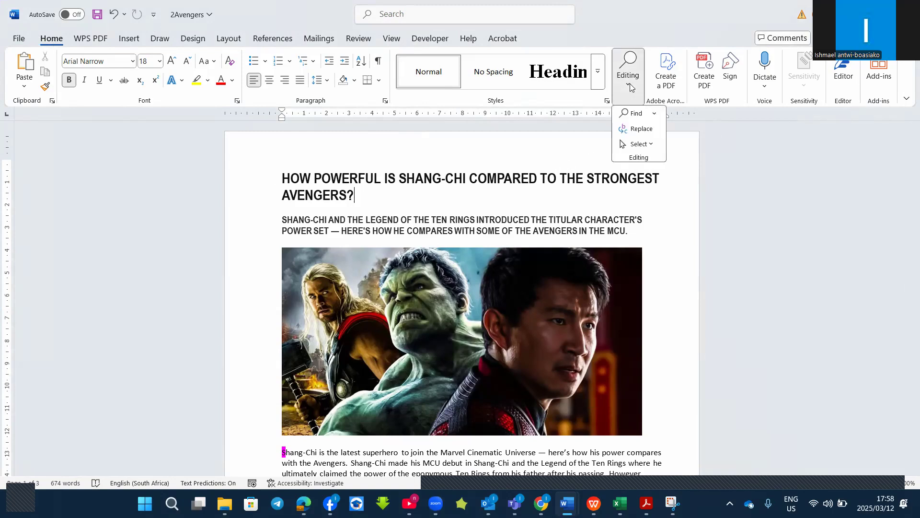
left_click(639, 129)
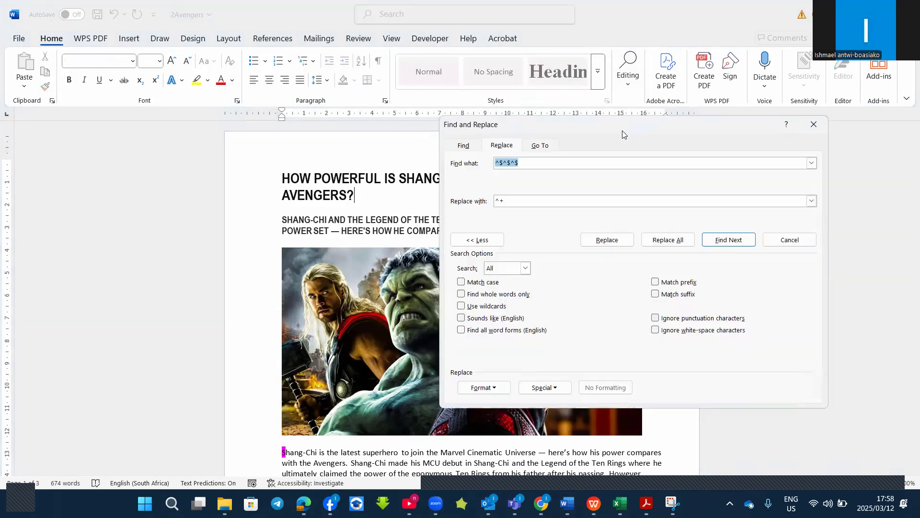
key("BackSpace")
left_click(531, 201)
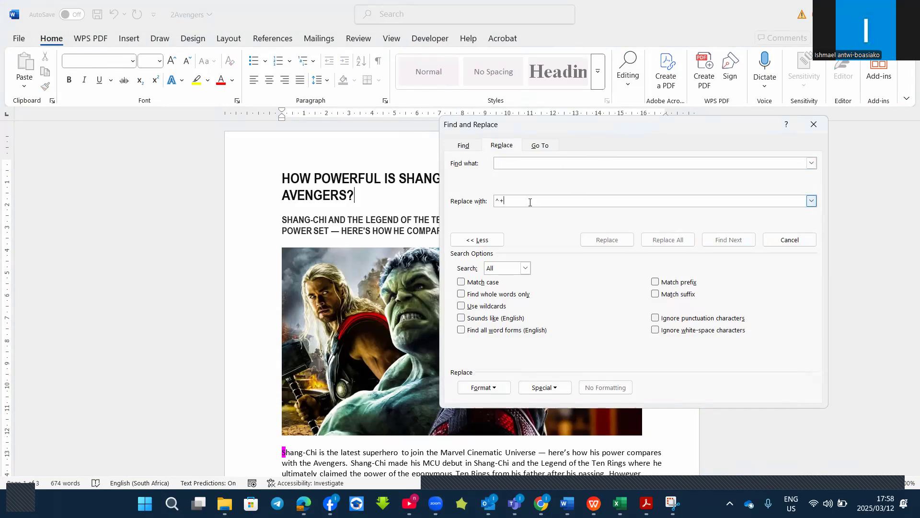
key("BackSpace")
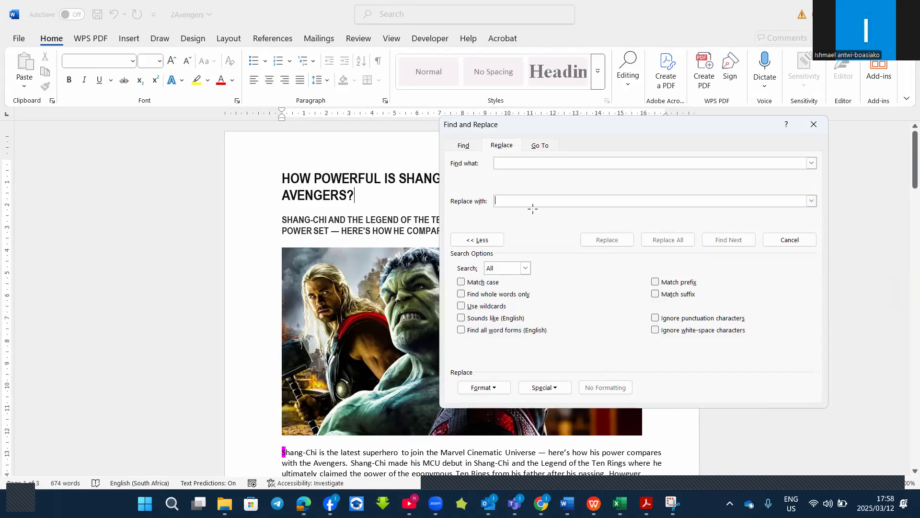
Check question 2.4 in the exam paper and enter "Ten Rings" as the text to find.
key("alt+Tab")
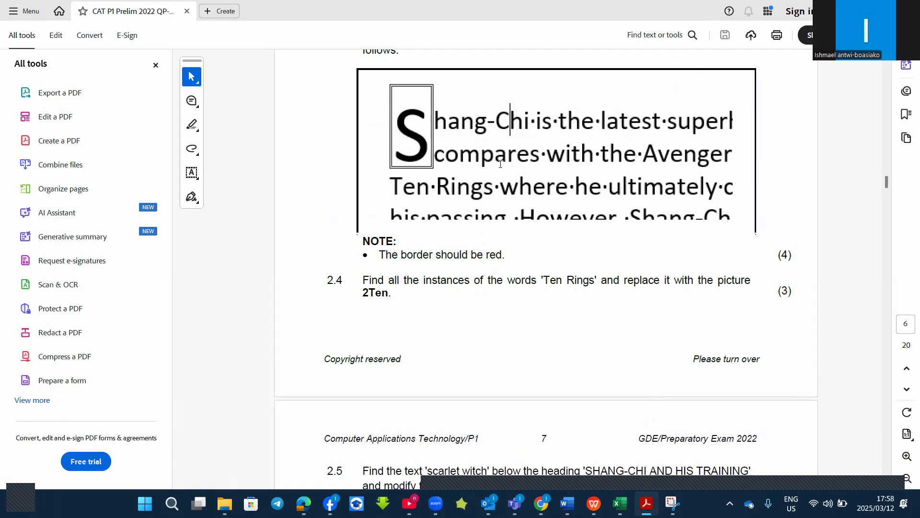
key("alt+Tab")
type("Ten Rings")
left_click(506, 202)
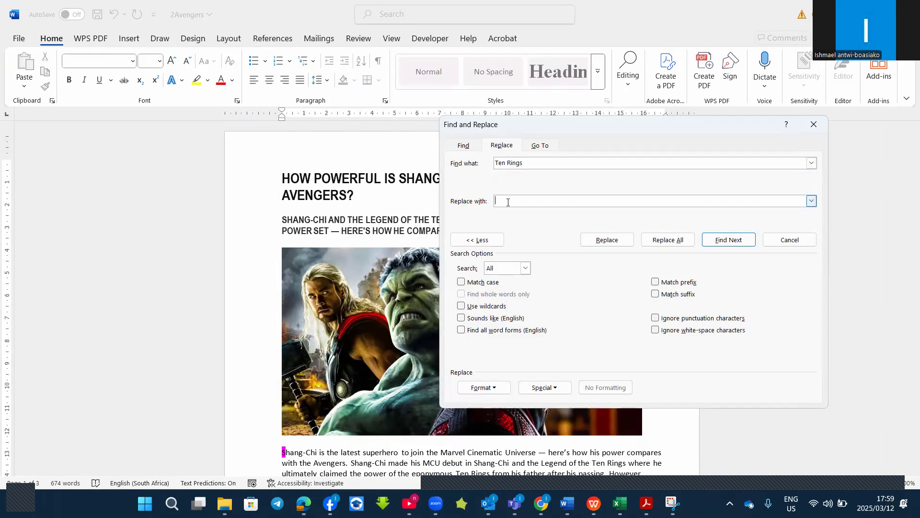
right_click(508, 202)
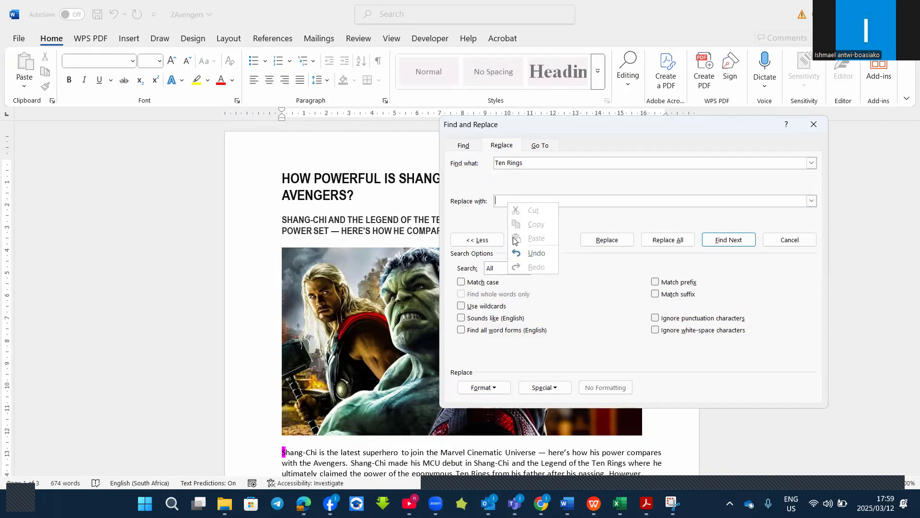
left_click(503, 208)
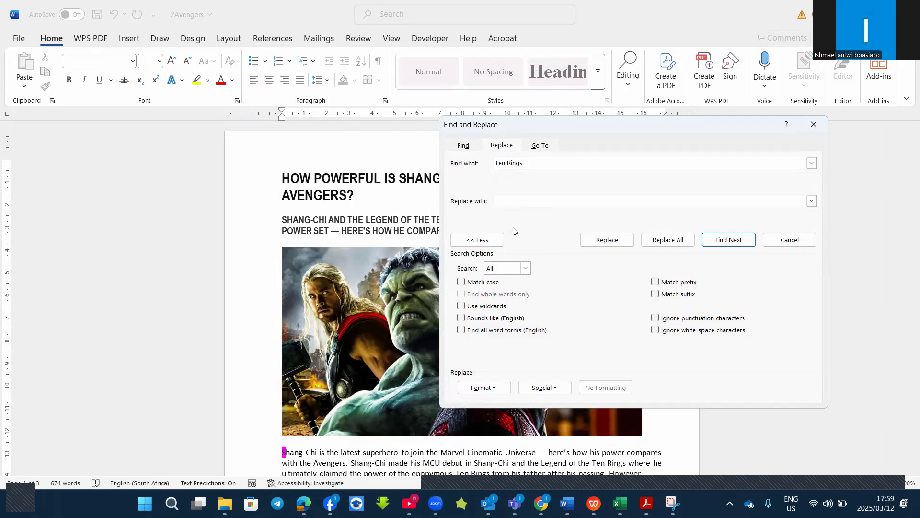
left_click(558, 388)
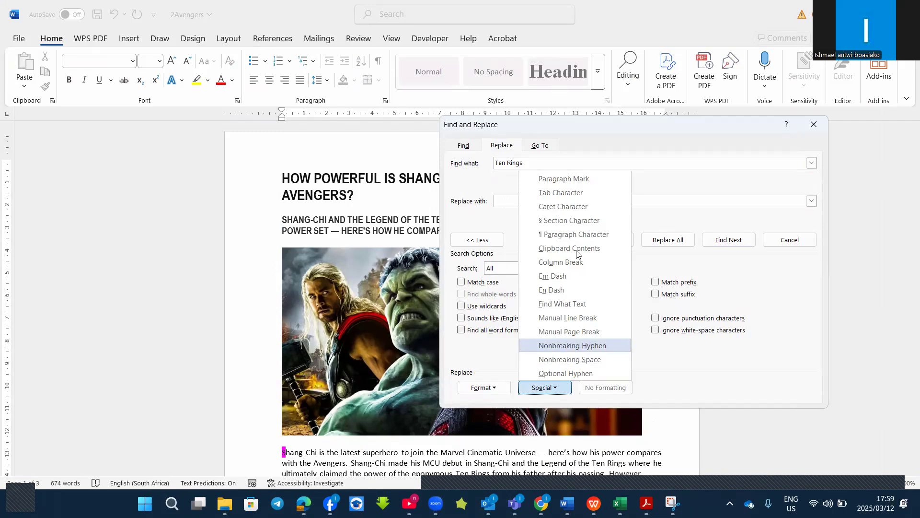
key("Up")
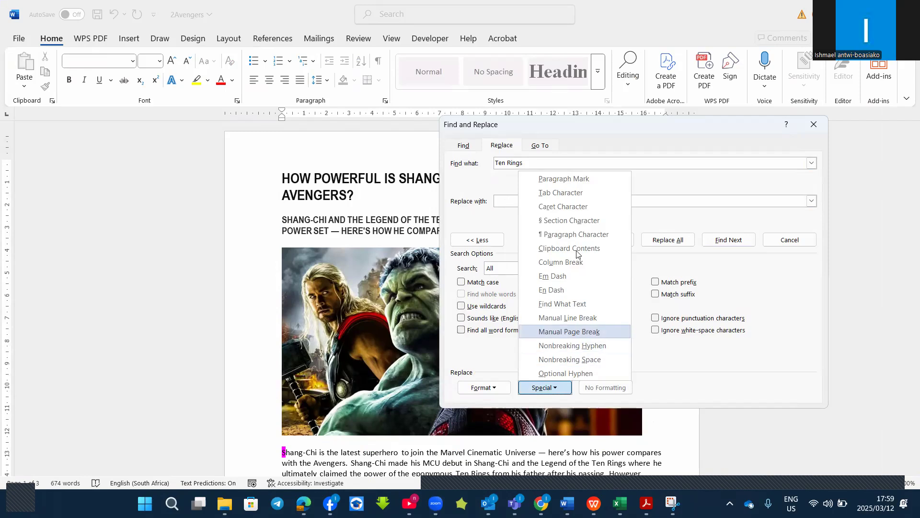
left_click(577, 254)
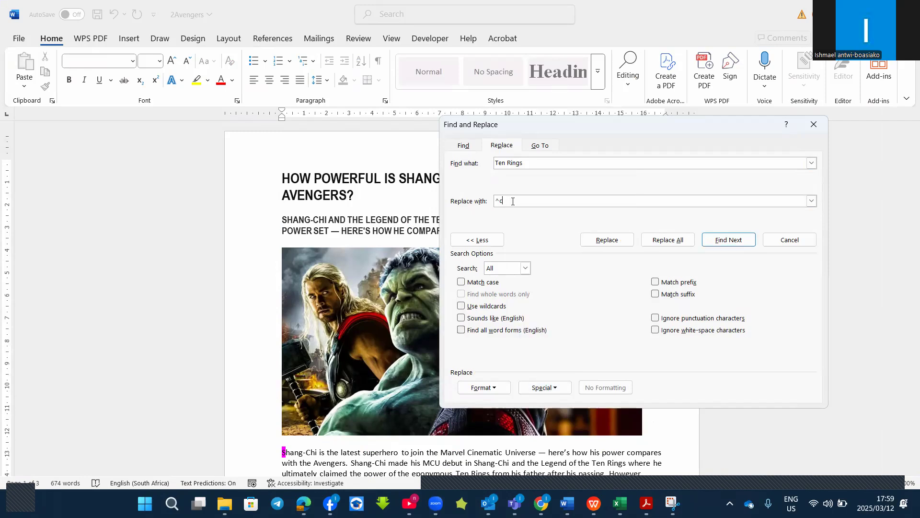
key("BackSpace")
key("BackSpace")
key("BackSpace")
key("BackSpace")
left_click(555, 389)
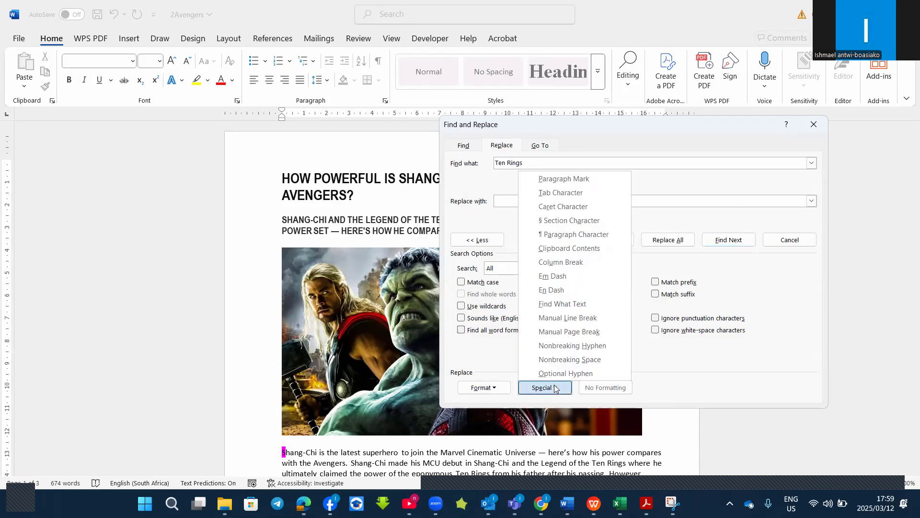
left_click(556, 389)
Set the replacement to the special Clipboard Contents, replace all instances of "Ten Rings" with the cut picture, and close Find and Replace.
left_click(508, 202)
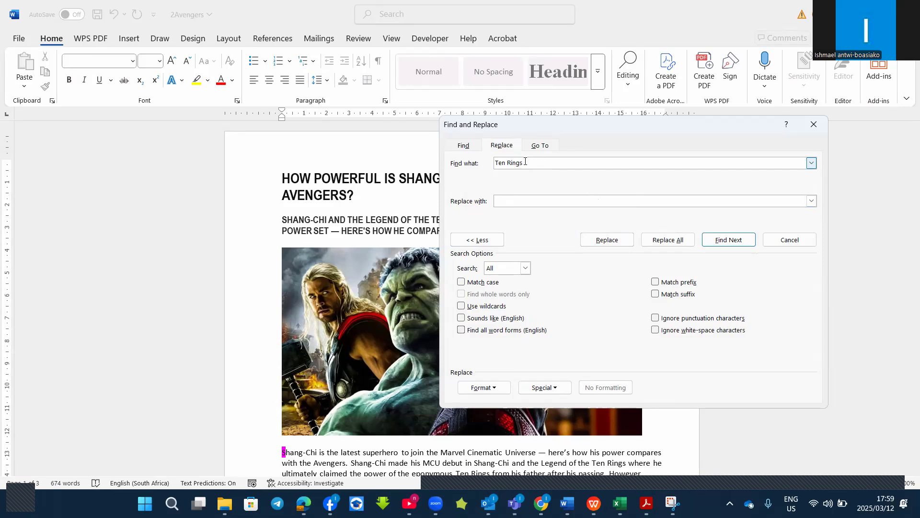
left_click(534, 163)
left_click(506, 202)
left_click(559, 390)
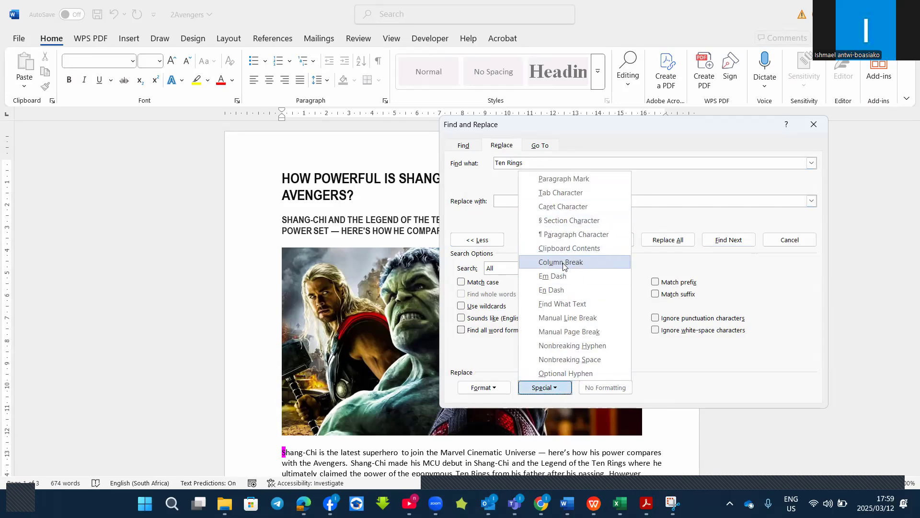
left_click(569, 249)
left_click(660, 239)
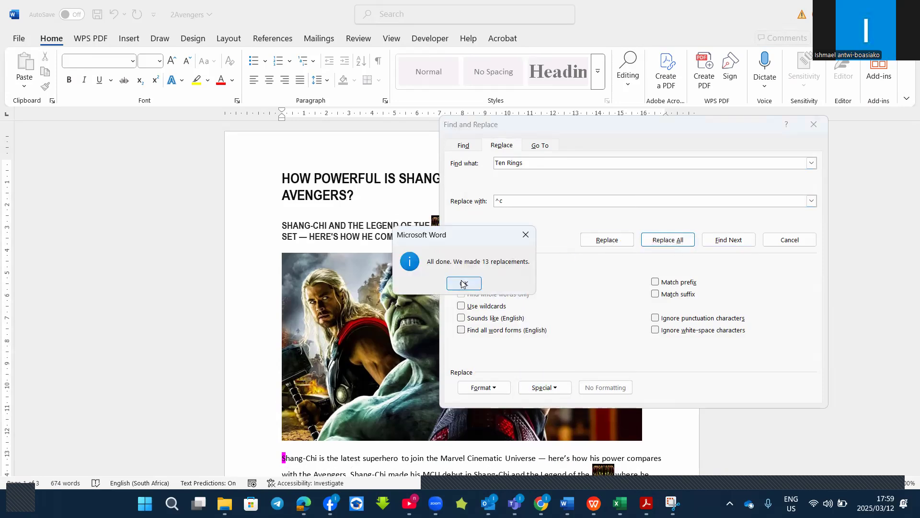
left_click(464, 283)
key("Escape")
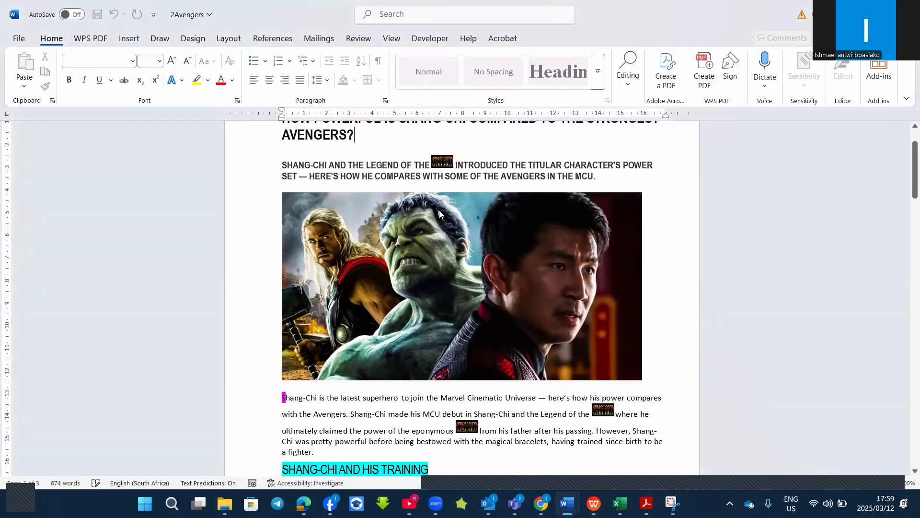
scroll(439, 209, "up", 1)
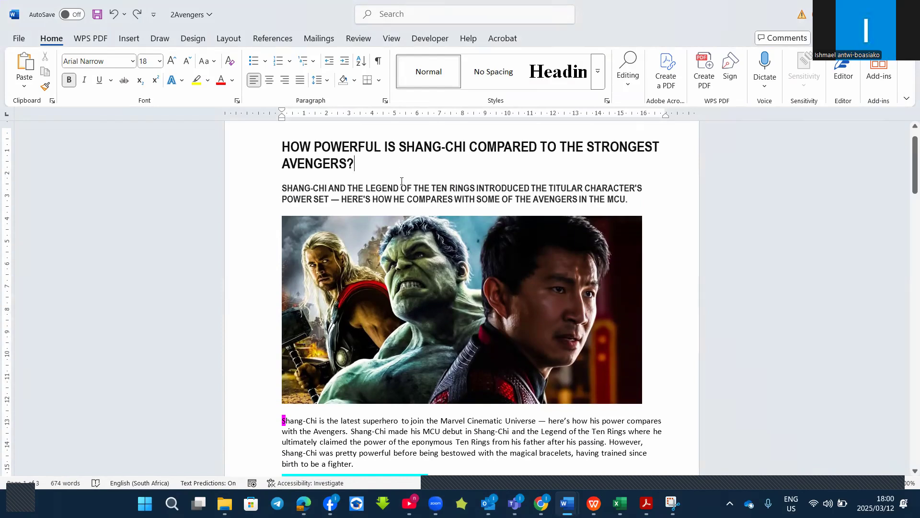
Insert the Webdings symbol with character code 214 after the title "HOW POWERFUL IS SHANG-CHI COMPARED TO THE STRONGEST AVENGERS?".
left_click(128, 42)
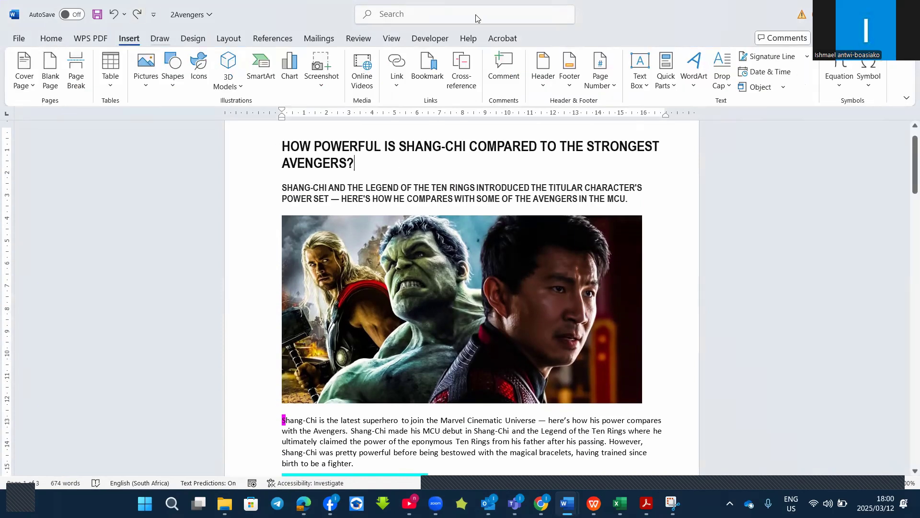
left_click(875, 89)
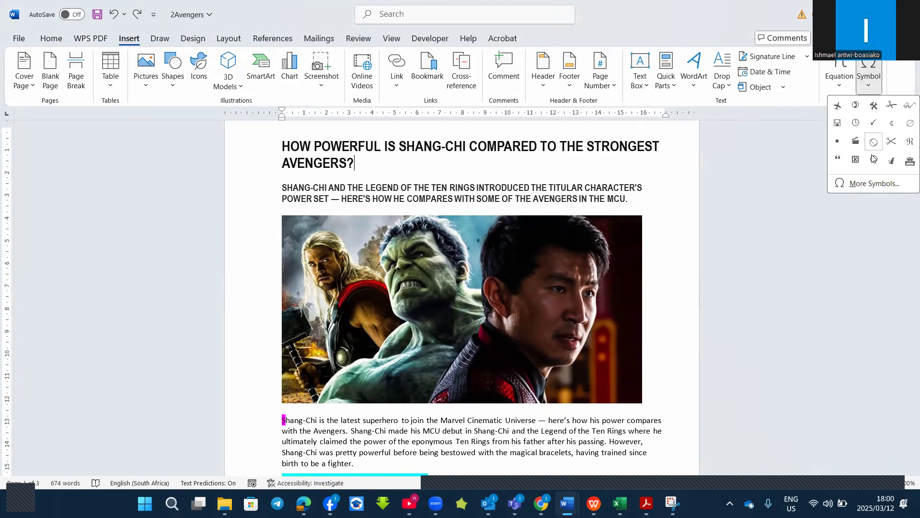
left_click(869, 185)
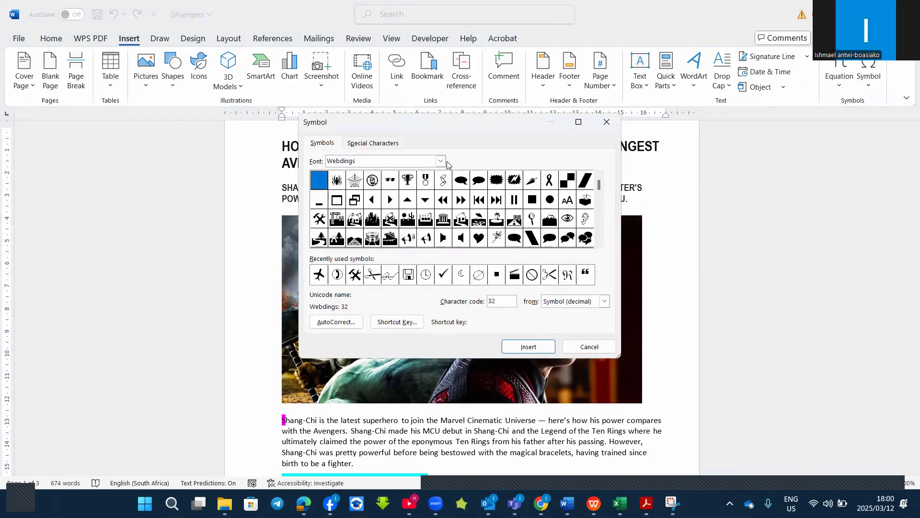
left_click(502, 302)
key("BackSpace")
key("BackSpace")
type("214")
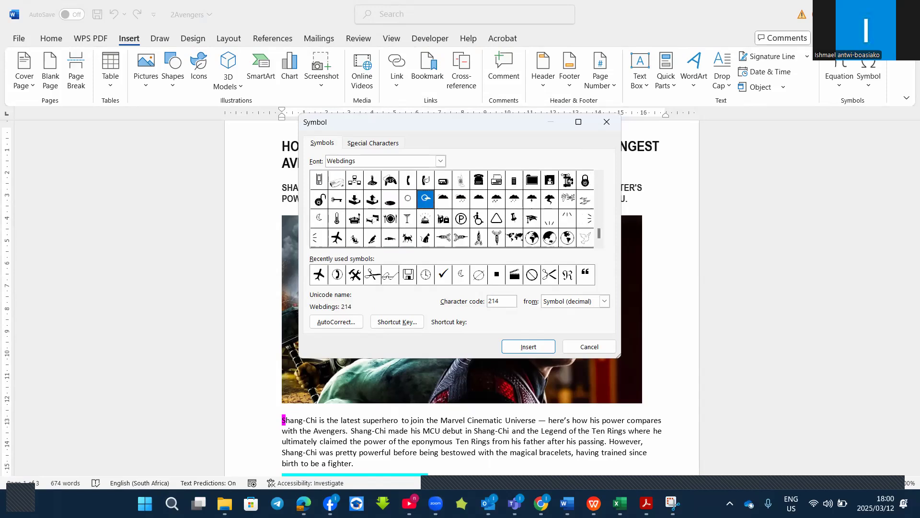
left_click(528, 346)
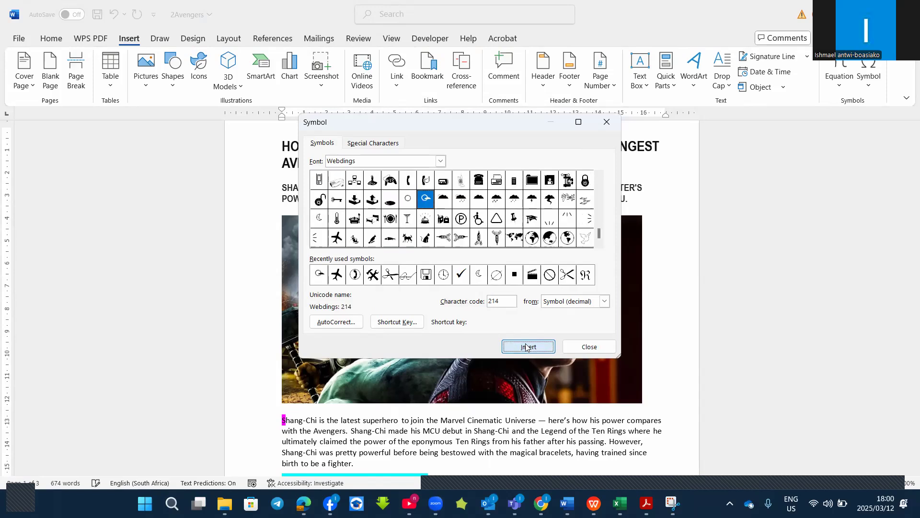
left_click(582, 346)
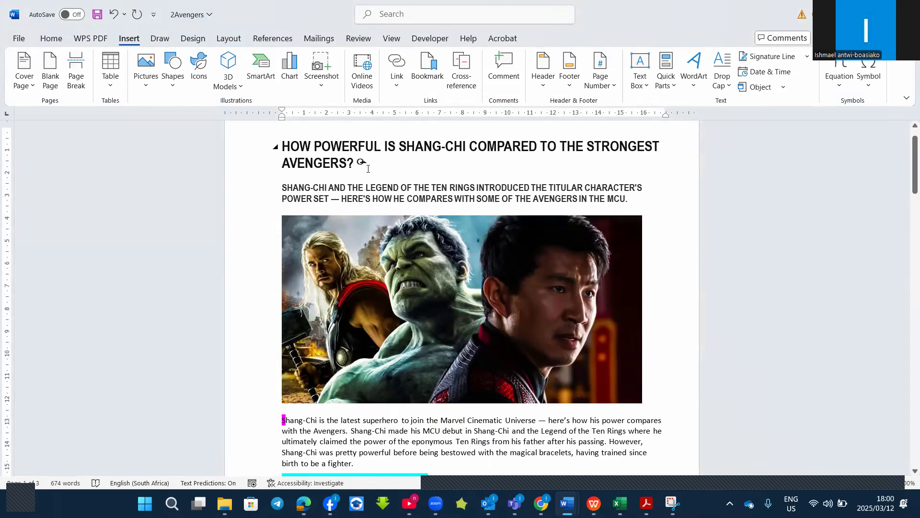
Cut the inserted Webdings symbol after the title to the clipboard.
left_click_drag(373, 166, 362, 166)
right_click(363, 167)
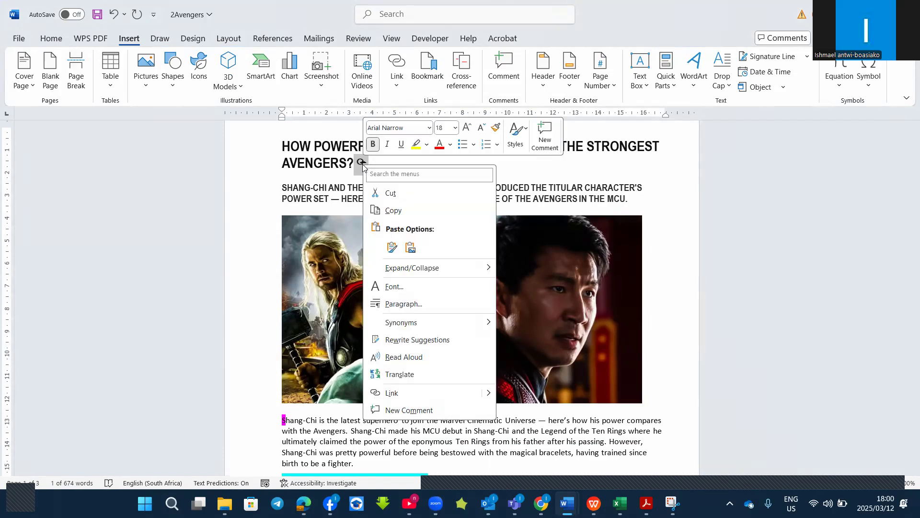
left_click(380, 190)
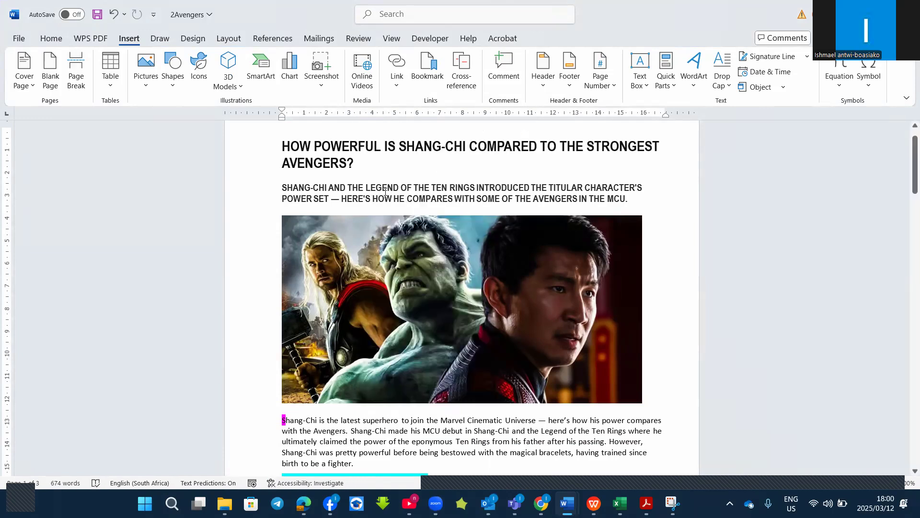
Replace all instances of "Ten Rings" with the cut symbol, using the special Clipboard Contents as the replacement, and close Find and Replace.
left_click(51, 38)
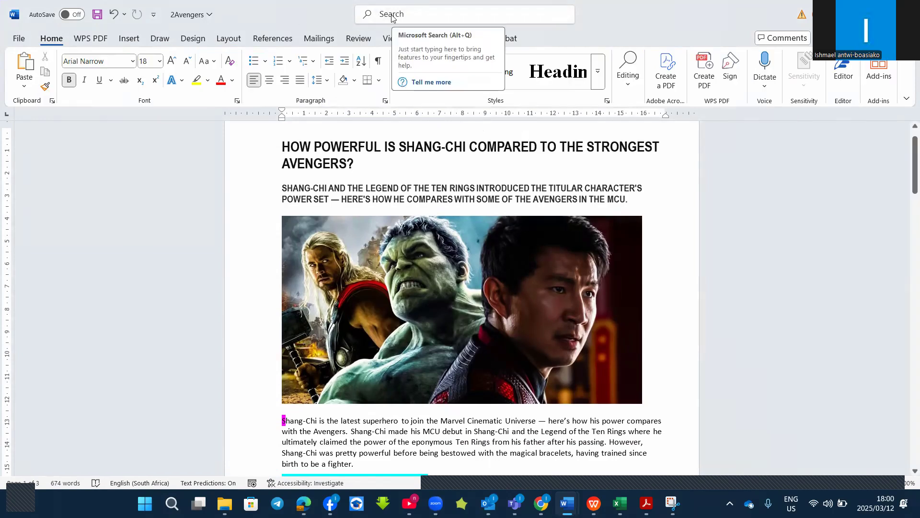
left_click(628, 72)
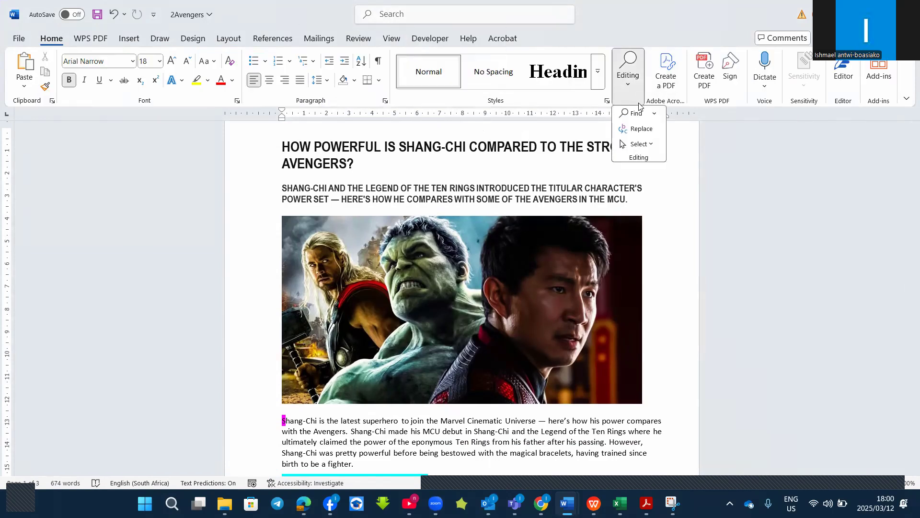
left_click(637, 129)
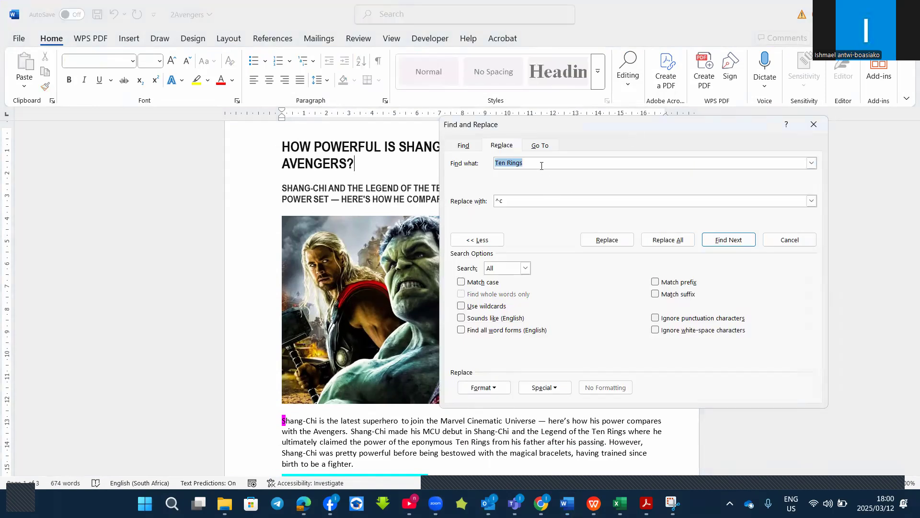
left_click(520, 201)
key("BackSpace")
key("BackSpace")
left_click(558, 388)
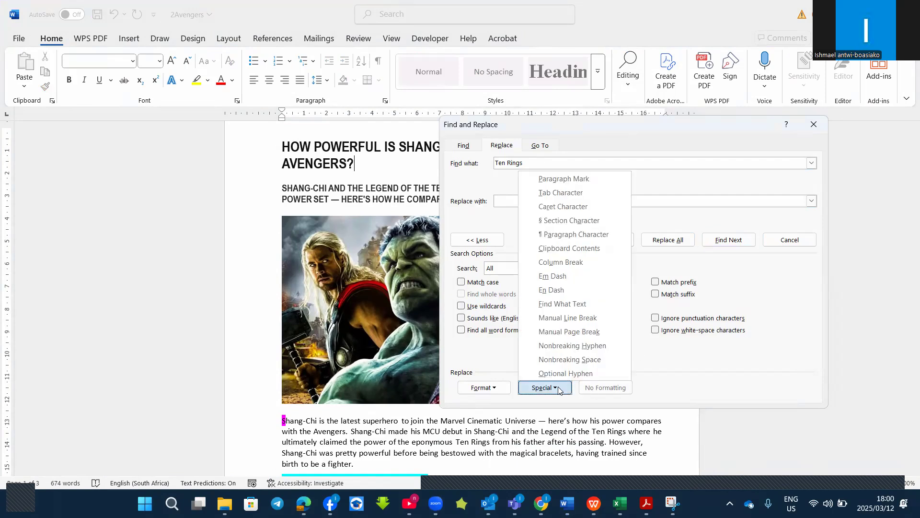
left_click(578, 250)
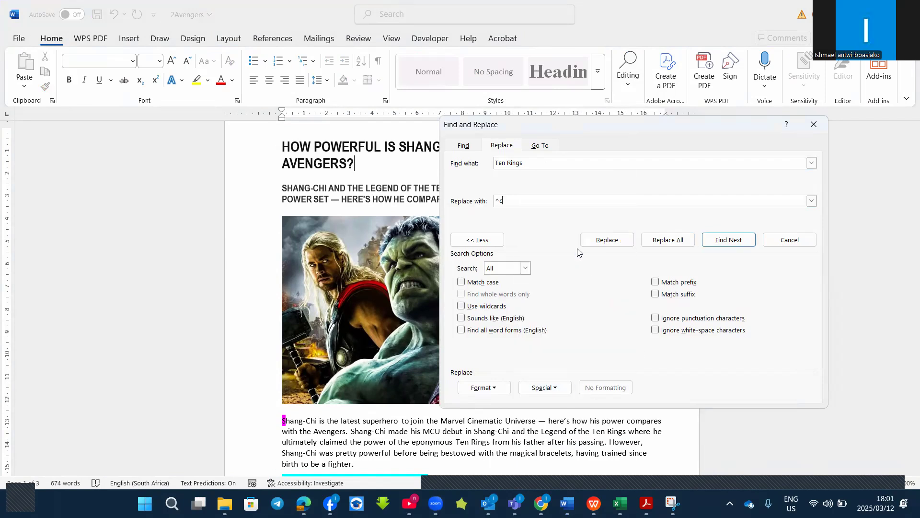
left_click(666, 241)
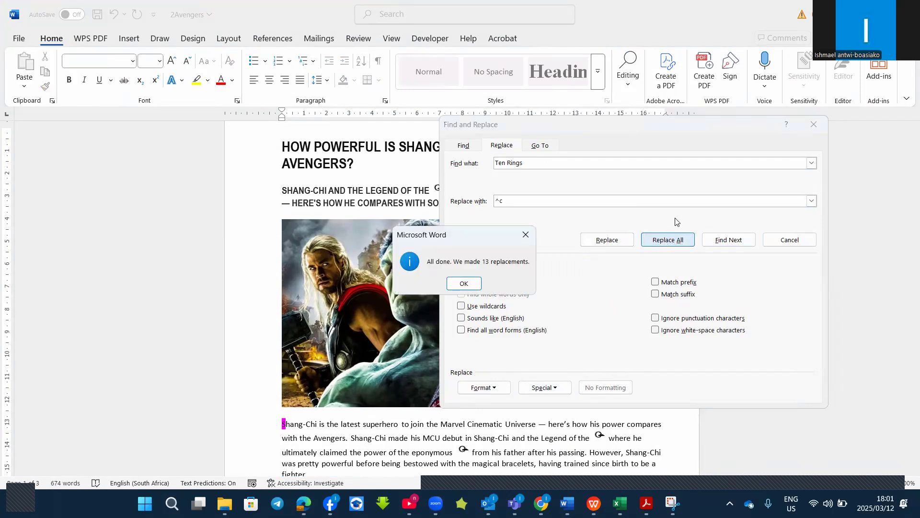
left_click(464, 283)
left_click(814, 125)
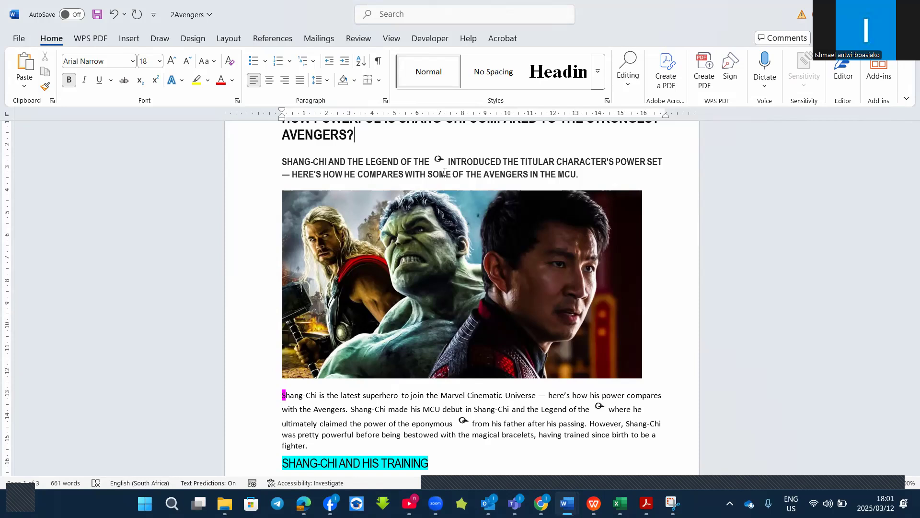
scroll(514, 163, "up", 2)
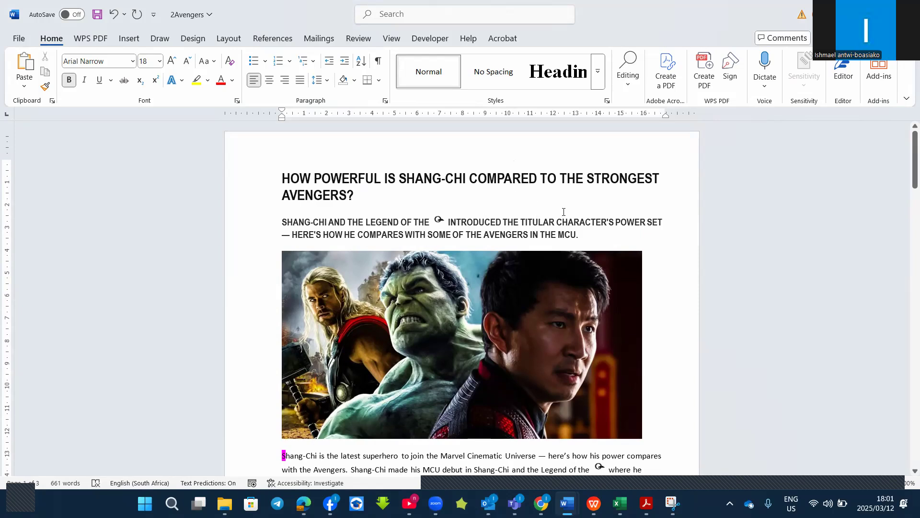
key("ctrl+h")
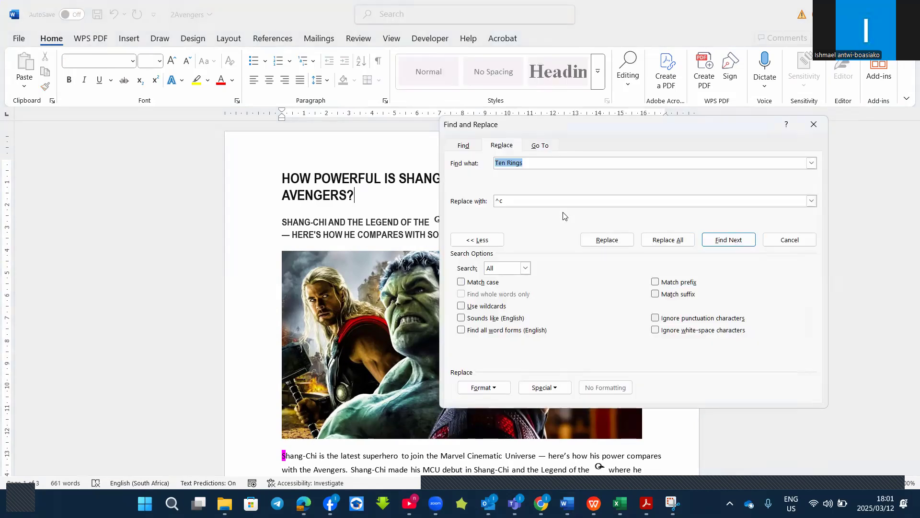
key("BackSpace")
left_click(549, 200)
key("BackSpace")
key("BackSpace")
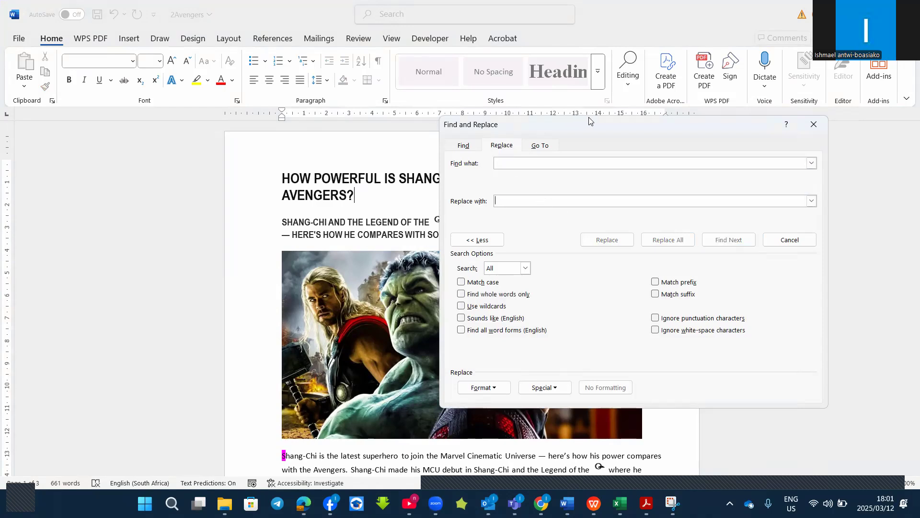
left_click_drag(582, 123, 537, 123)
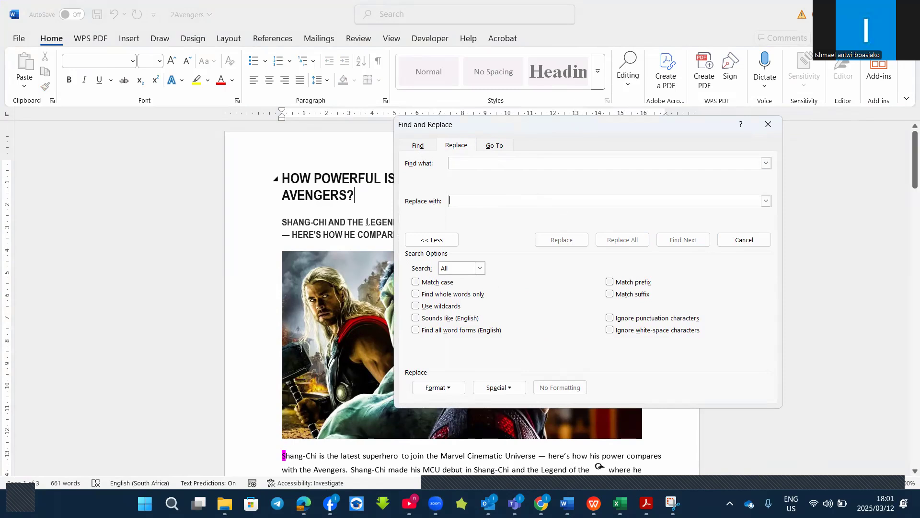
left_click(456, 165)
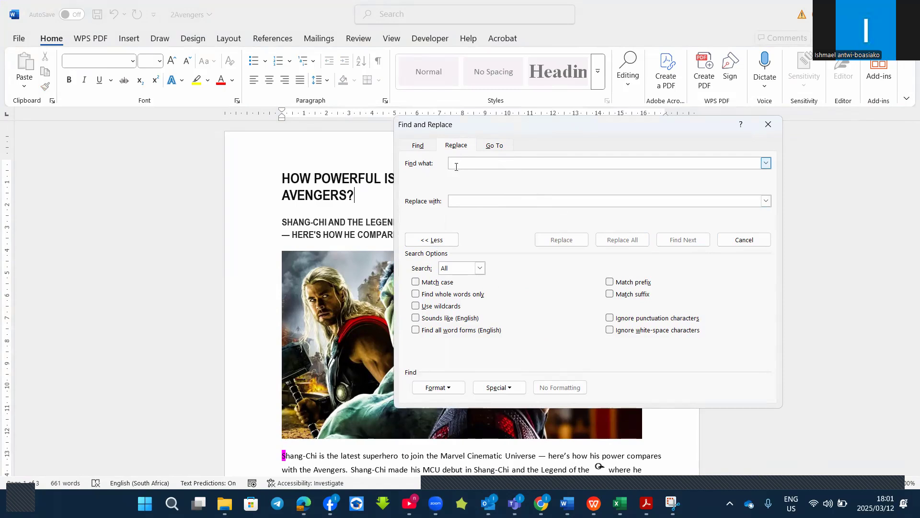
left_click(769, 125)
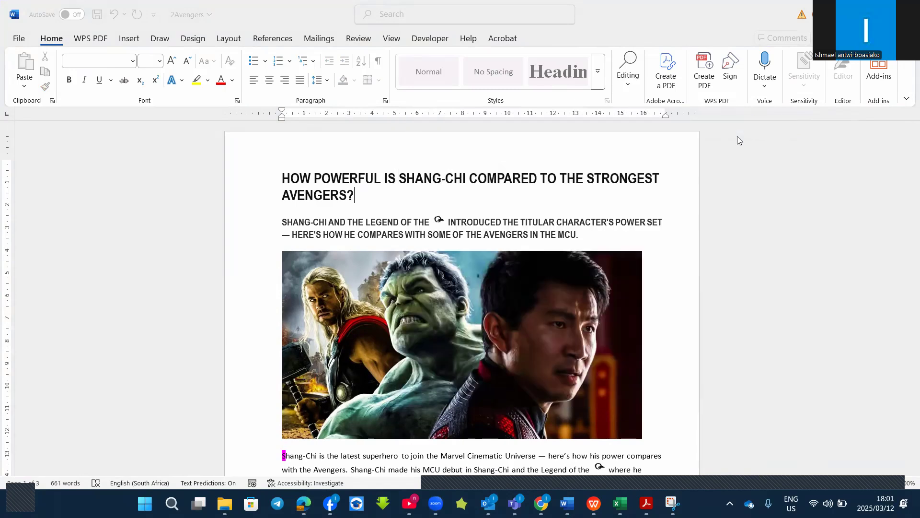
Open Find and Replace, clear the "Ten Rings" search text, and set the search format to the Arial Narrow font.
left_click(525, 222)
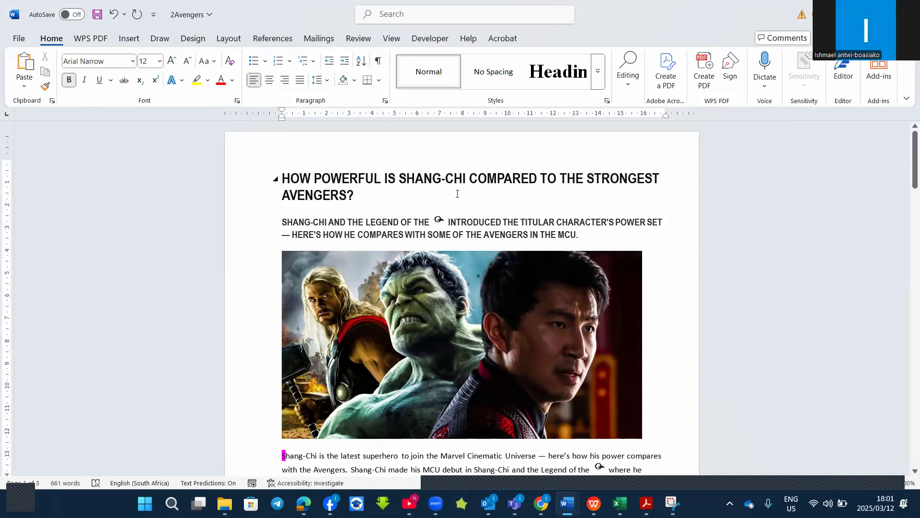
key("ctrl+h")
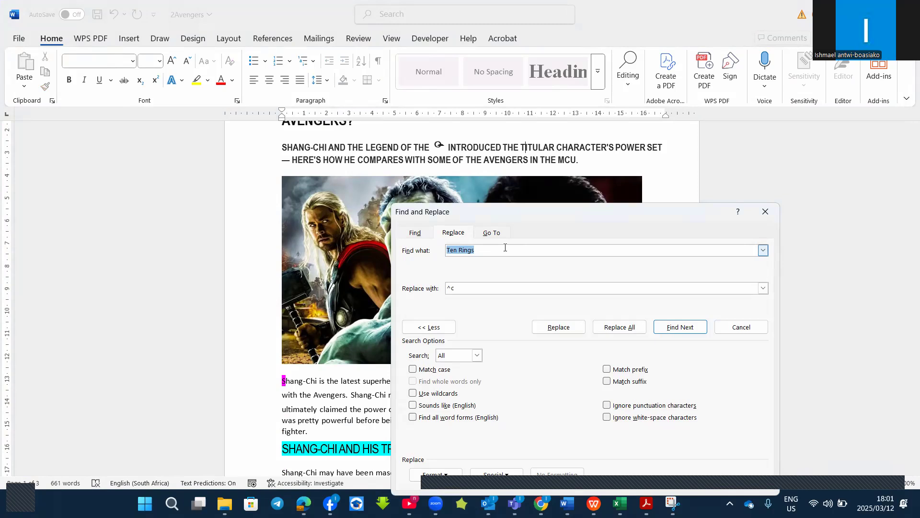
key("BackSpace")
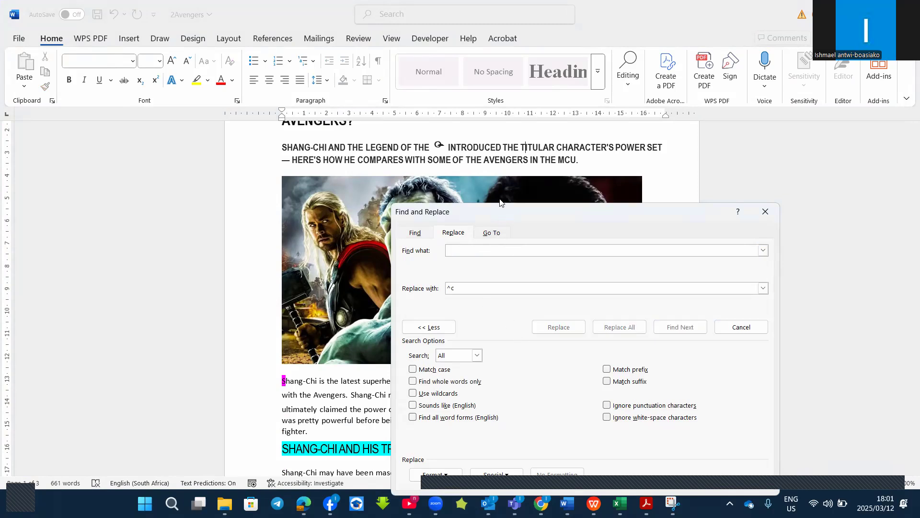
left_click_drag(503, 209, 474, 168)
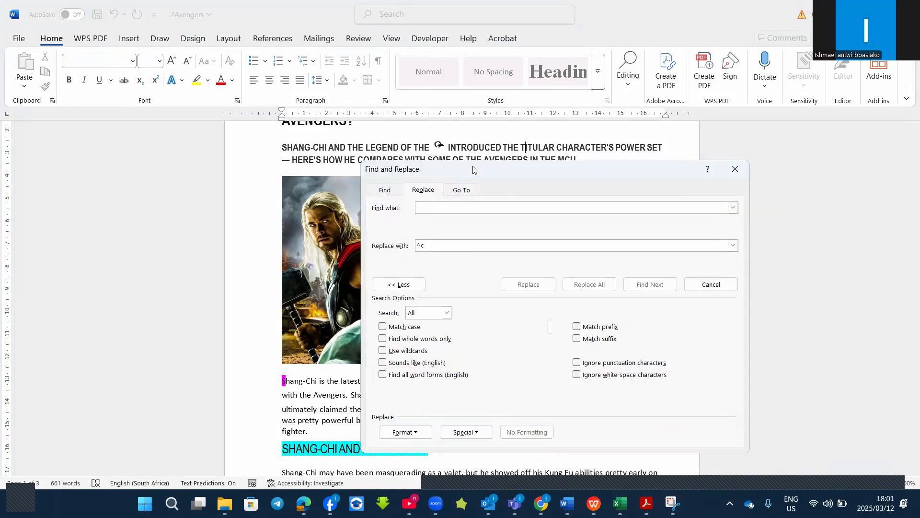
left_click(417, 433)
left_click(420, 336)
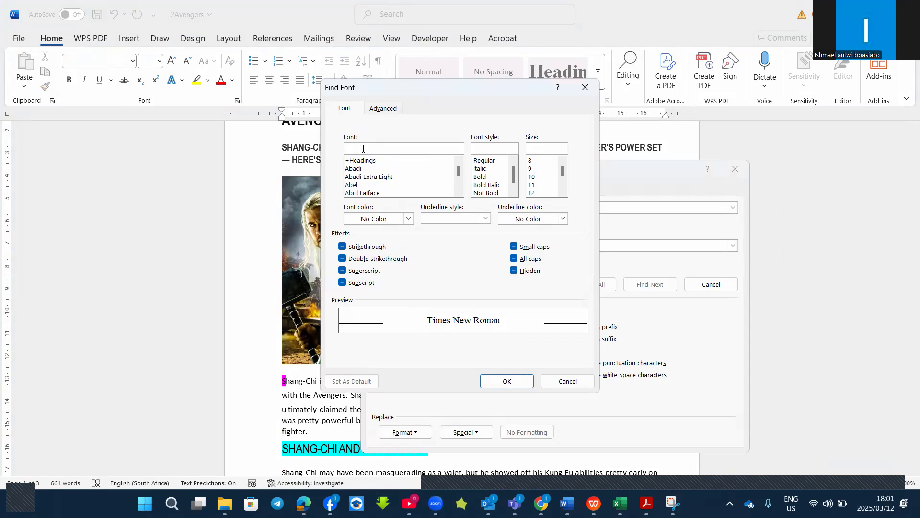
type("ari")
left_click(379, 177)
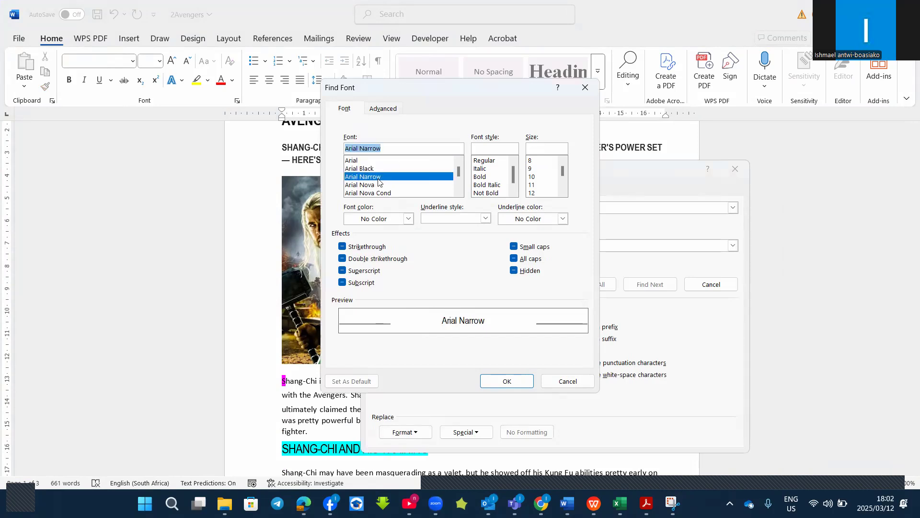
left_click(510, 384)
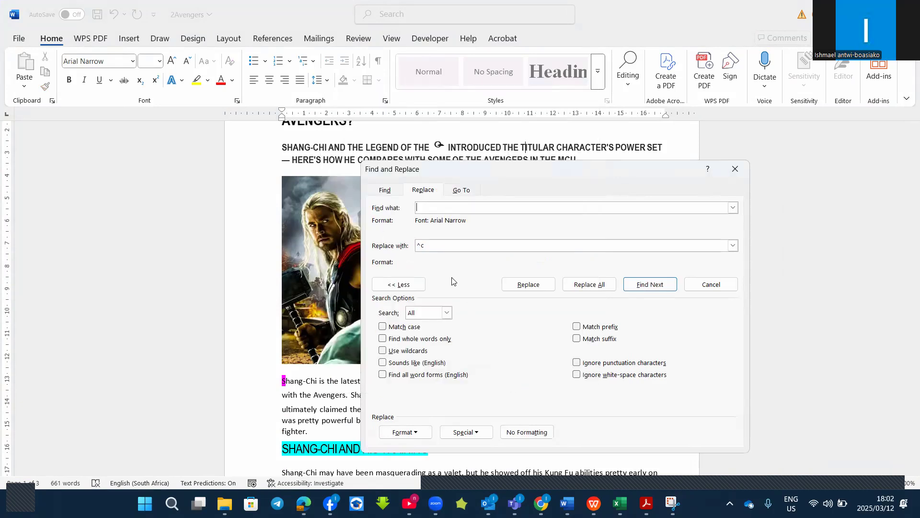
Empty the replacement text, set its format to Aharoni, Bold, 16 pt, and replace all Arial Narrow text in the document.
left_click(440, 245)
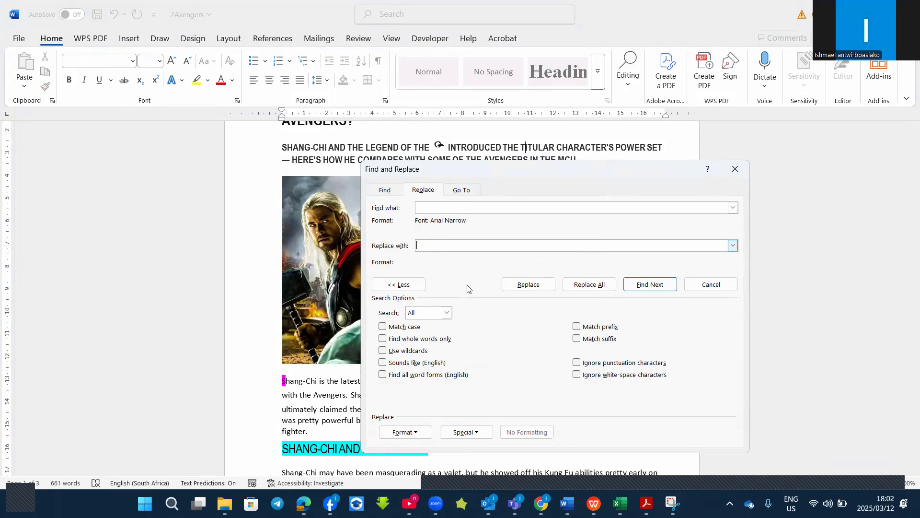
left_click(424, 433)
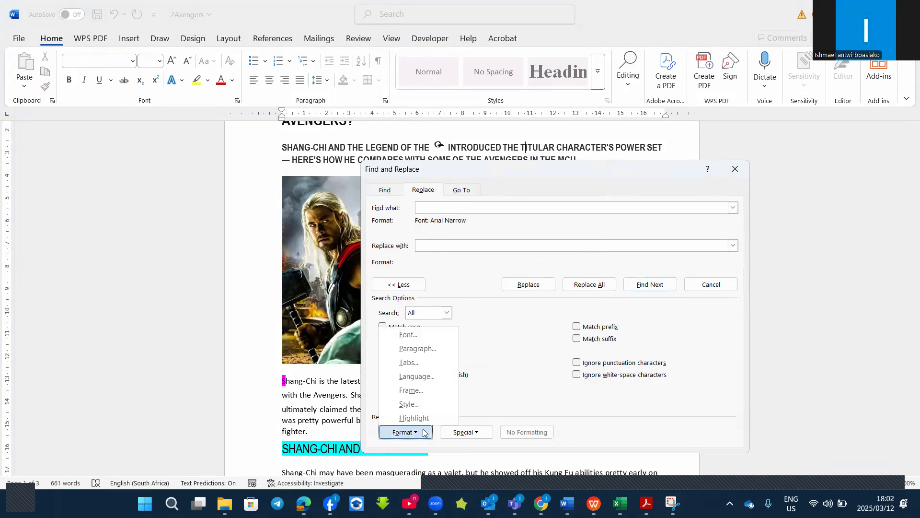
left_click(408, 335)
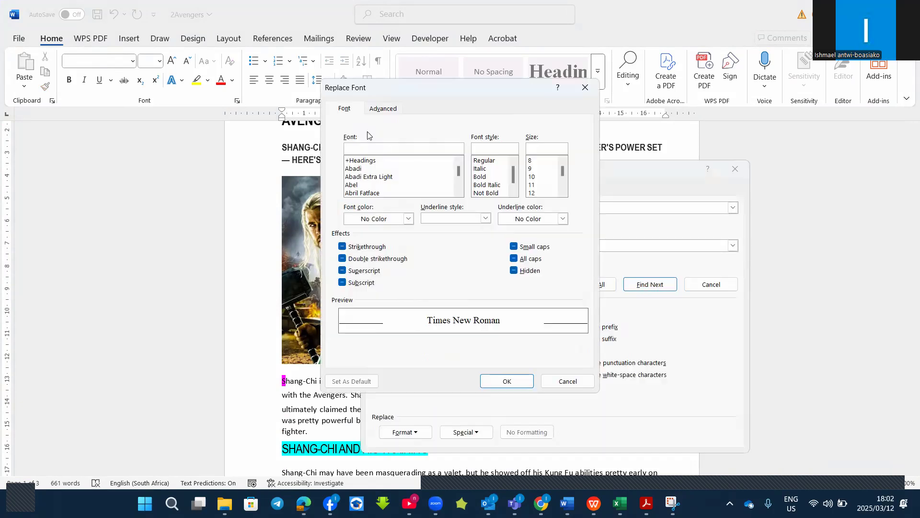
type("ah")
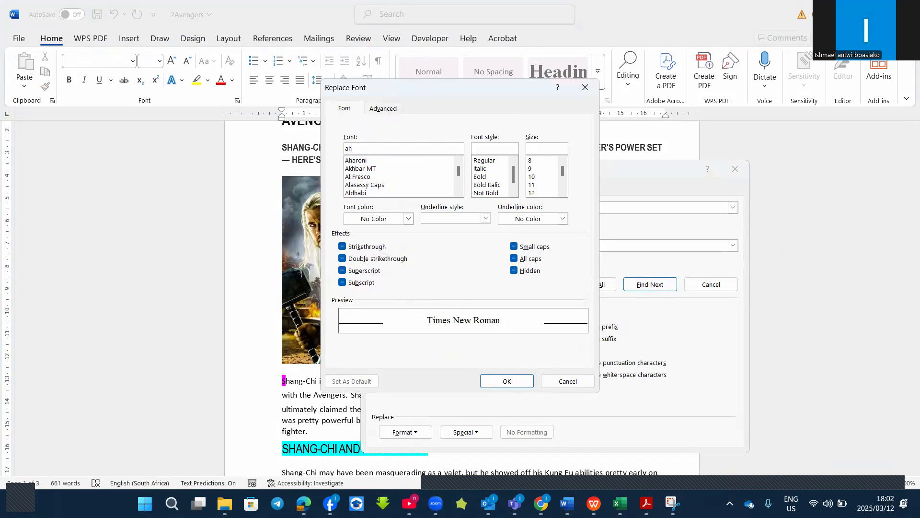
left_click(365, 161)
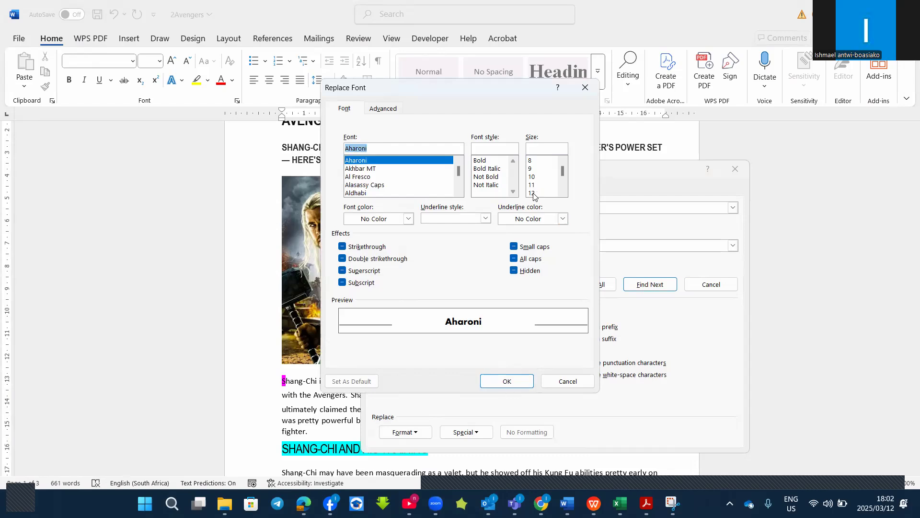
left_click(561, 193)
left_click(536, 185)
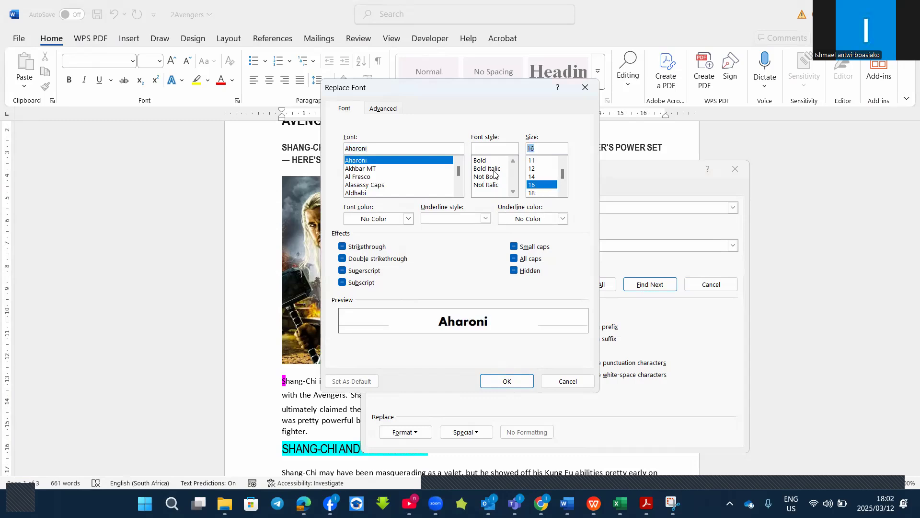
left_click(480, 161)
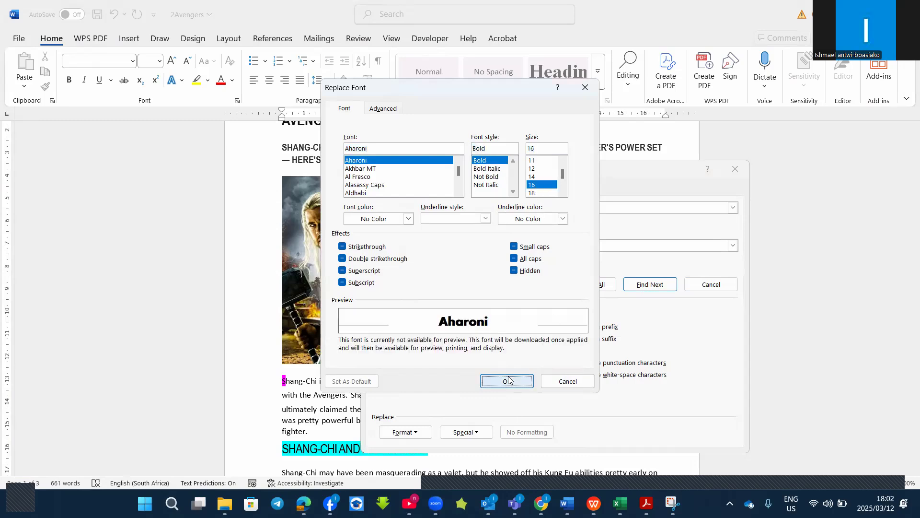
left_click(509, 381)
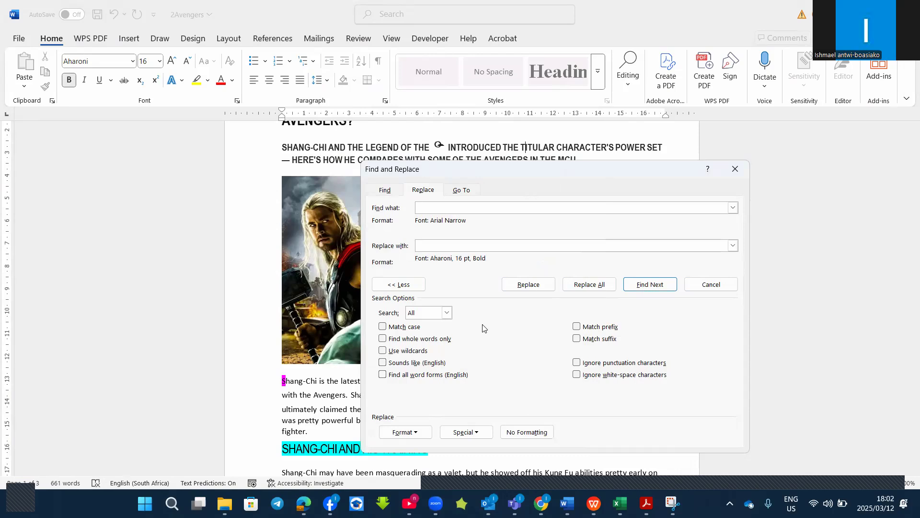
left_click(589, 284)
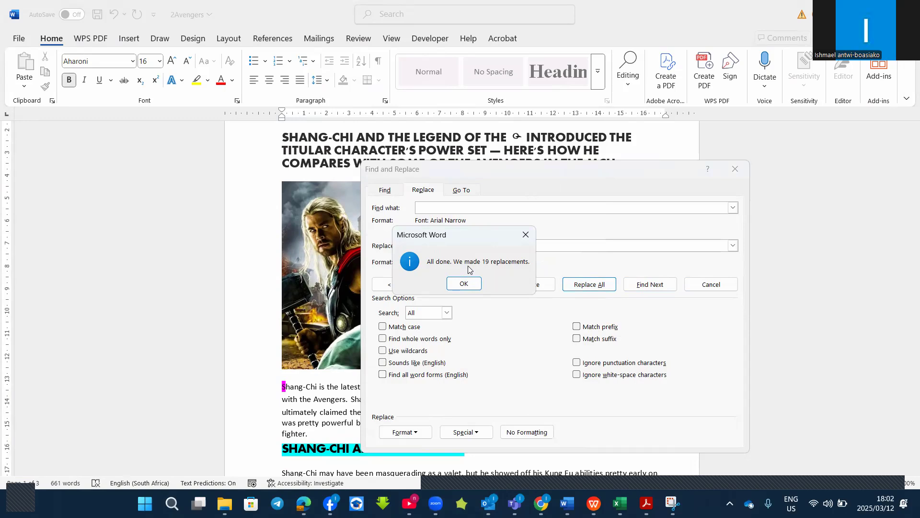
left_click(464, 284)
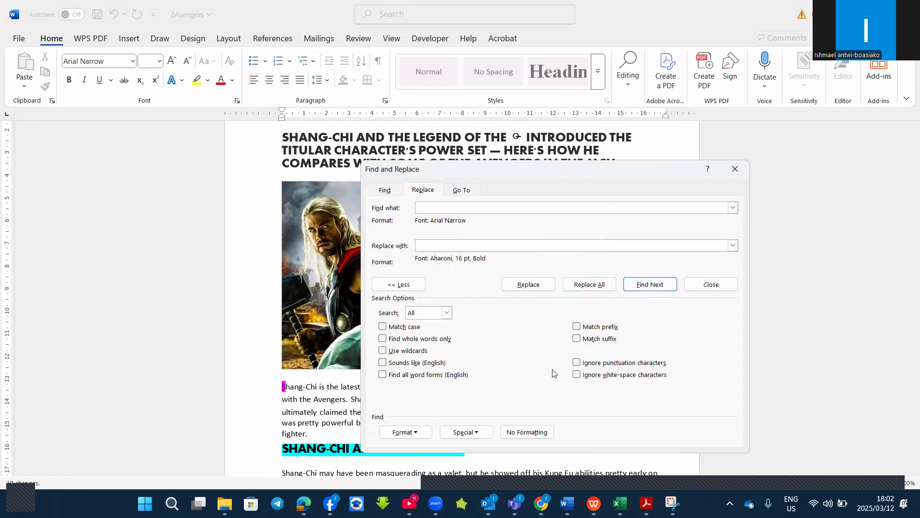
Clear the font formatting from both the search and the replacement criteria.
left_click(526, 432)
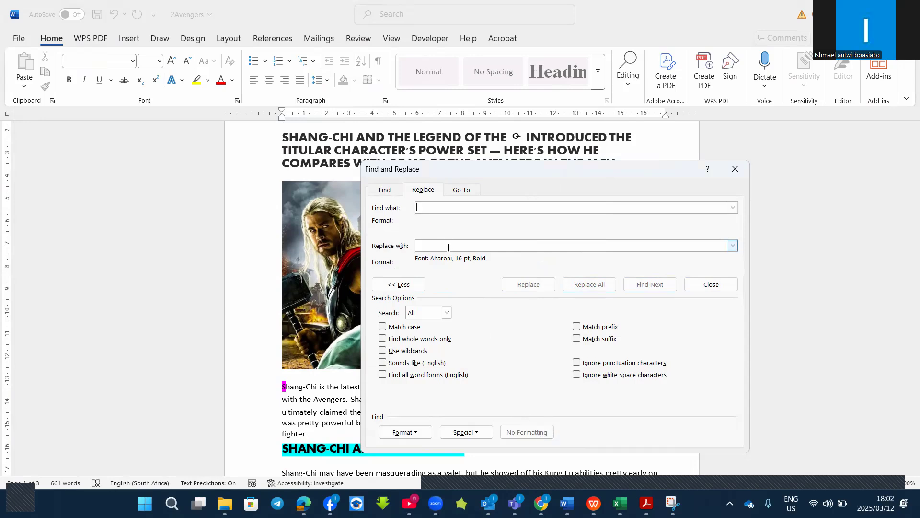
left_click(449, 246)
left_click(526, 432)
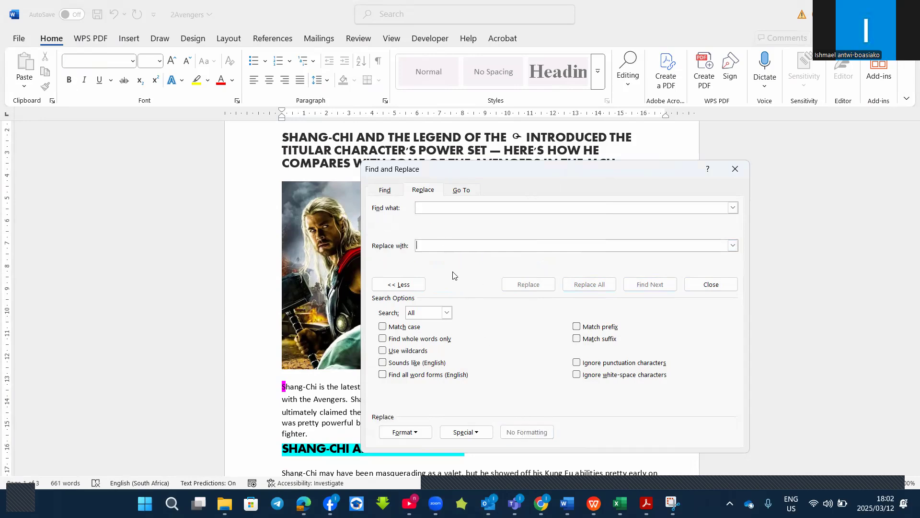
Set the search format to the Bold font style, leaving the search text empty.
left_click(435, 209)
left_click(424, 433)
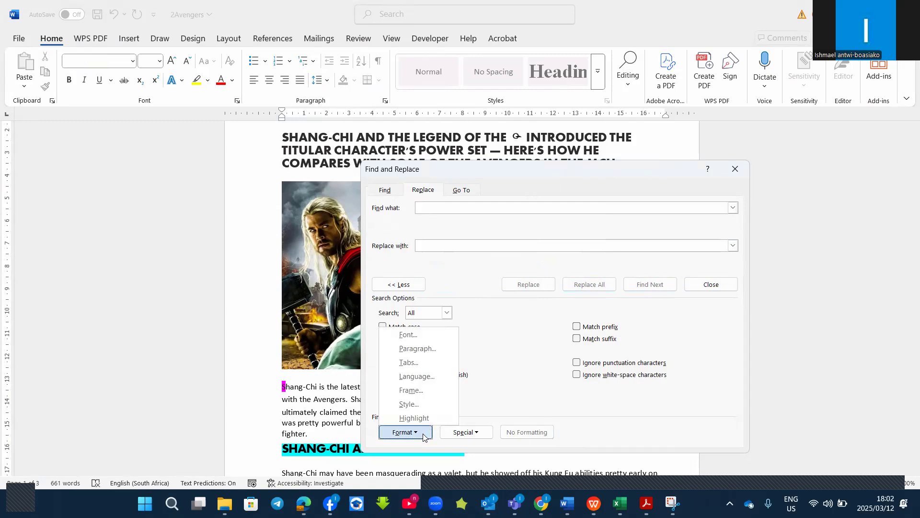
left_click(408, 335)
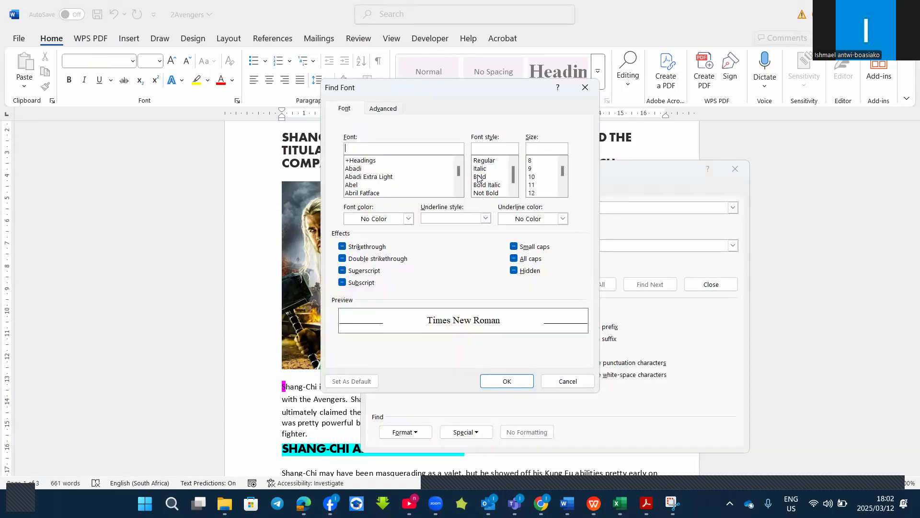
left_click(483, 177)
left_click(514, 382)
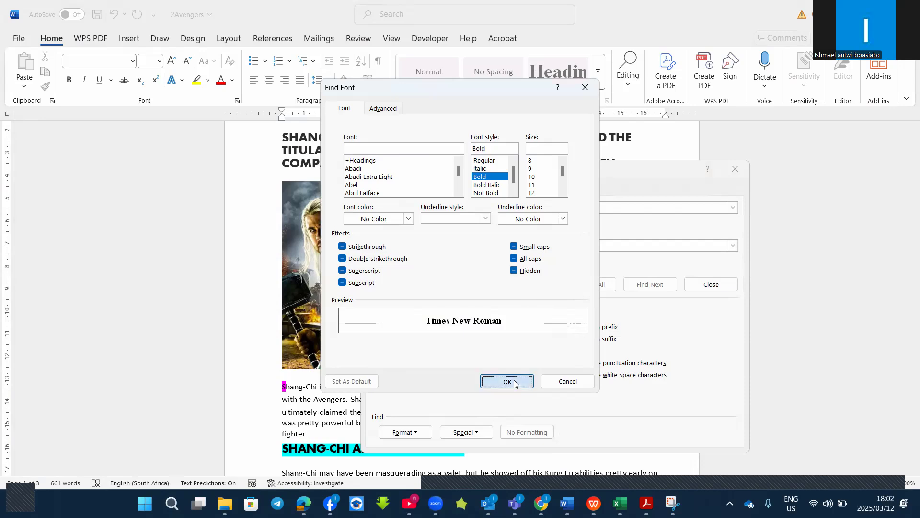
Set the replacement format to Italic, 18 pt, replace all bold text in the document, and close Find and Replace.
left_click(433, 243)
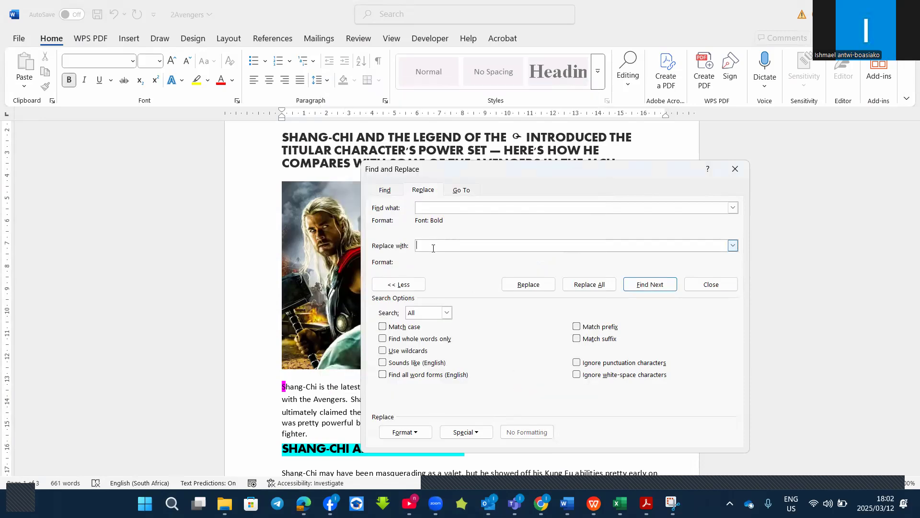
left_click(416, 433)
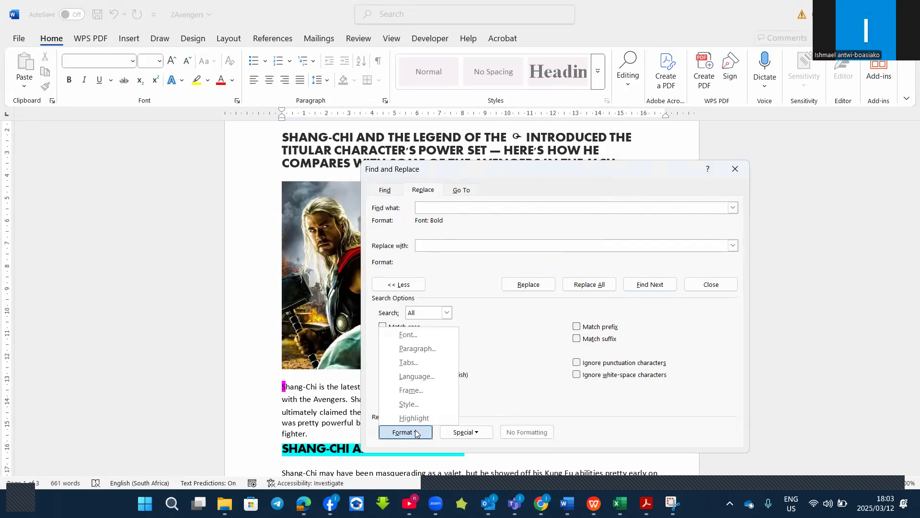
left_click(409, 334)
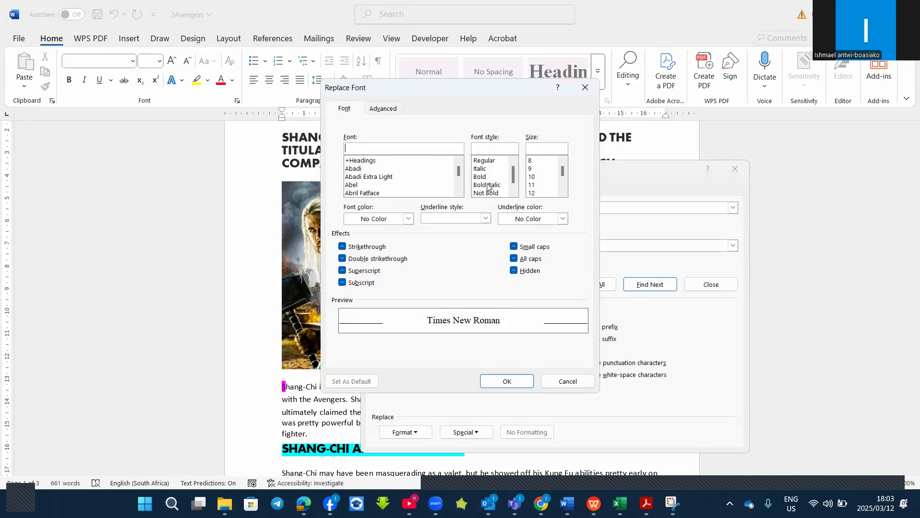
left_click(489, 169)
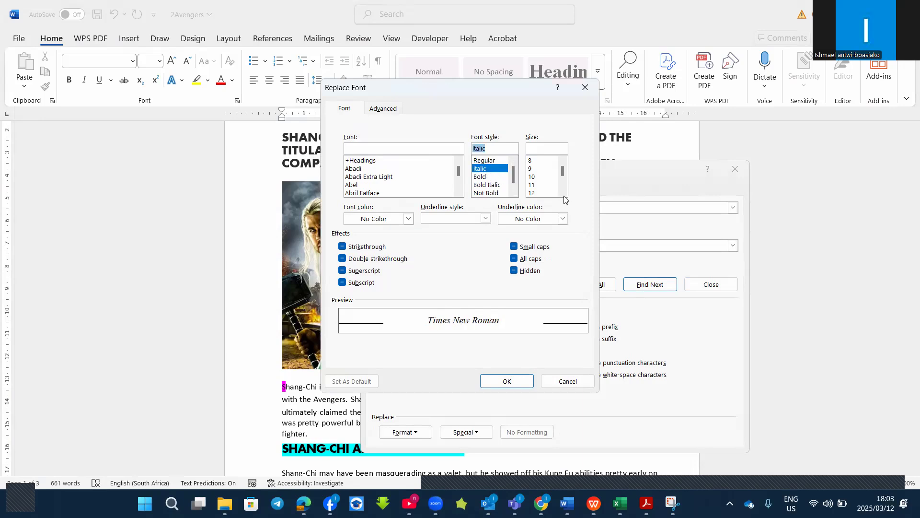
scroll(563, 189, "down", 1)
left_click(542, 193)
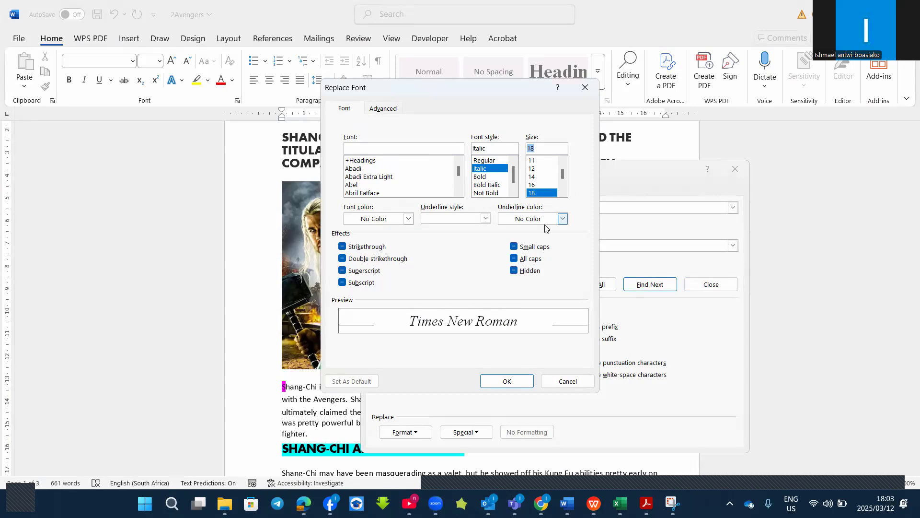
left_click(506, 381)
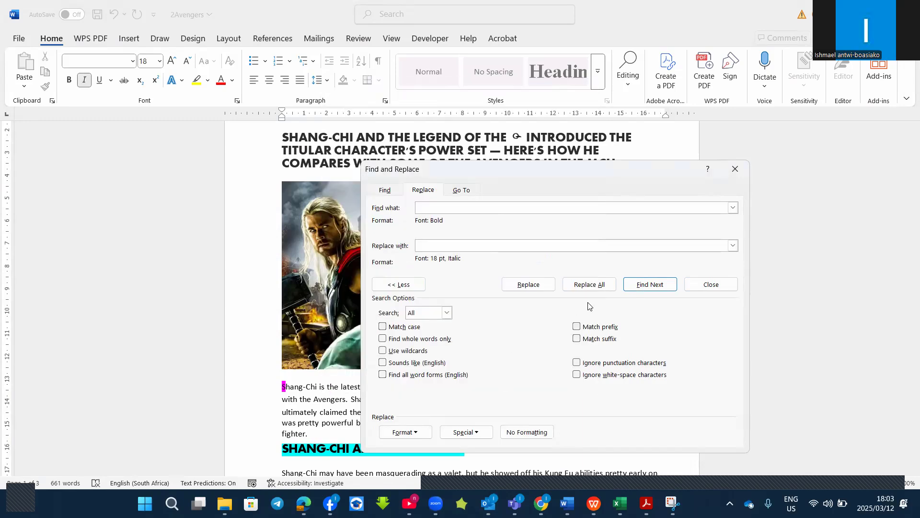
left_click(593, 284)
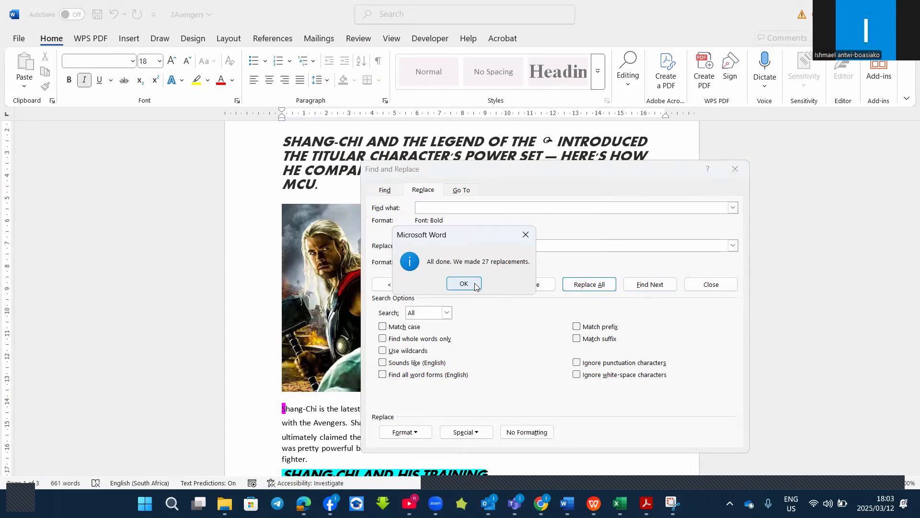
left_click(464, 283)
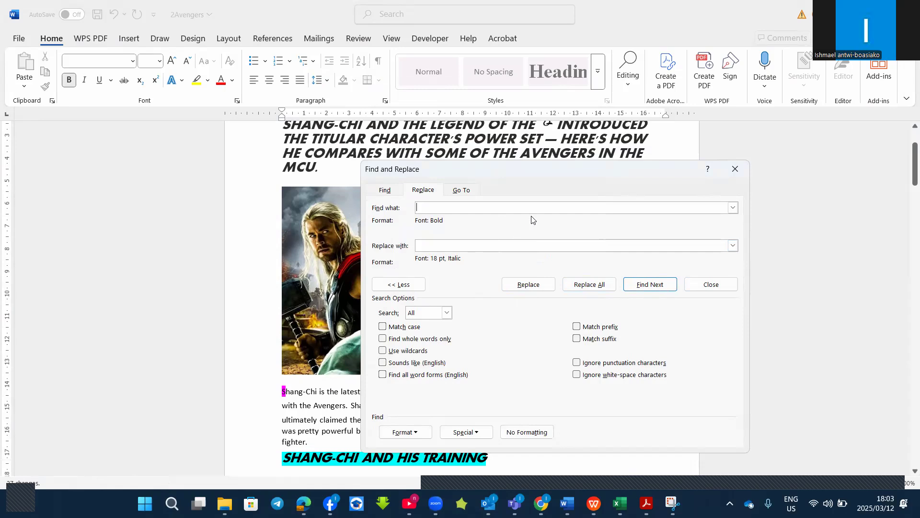
left_click(734, 170)
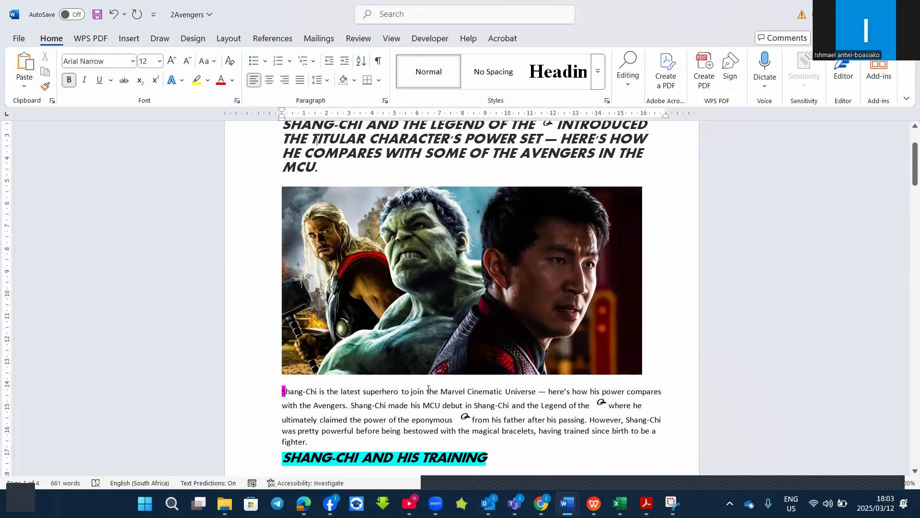
Reopen Find and Replace and remove the Bold search format and the 18 pt Italic replacement format.
key("ctrl+h")
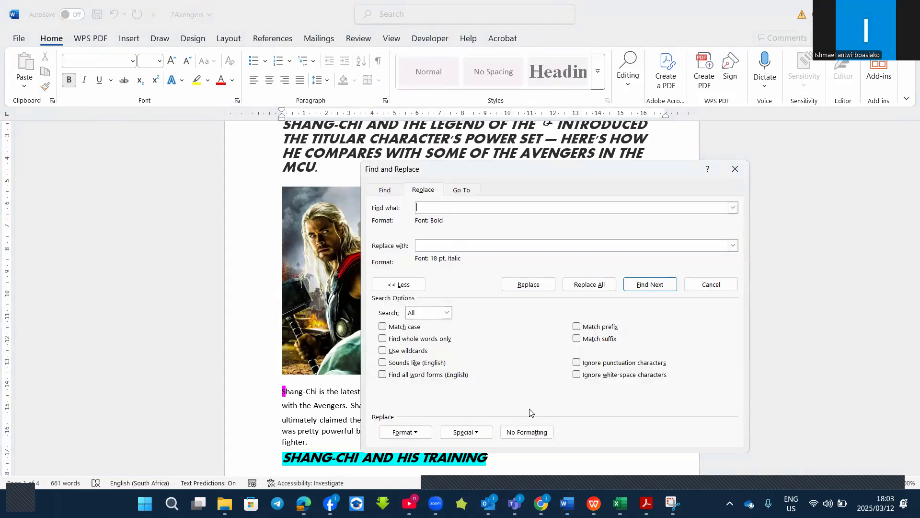
left_click(527, 431)
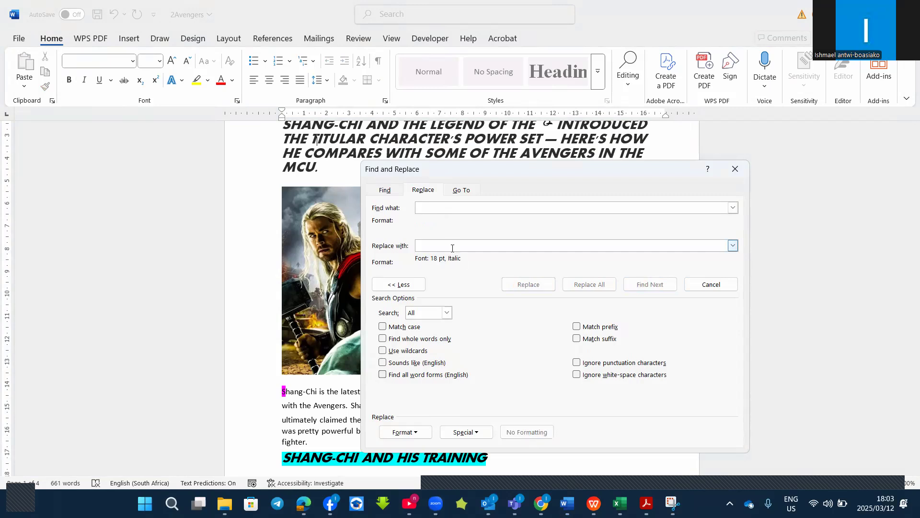
left_click(527, 432)
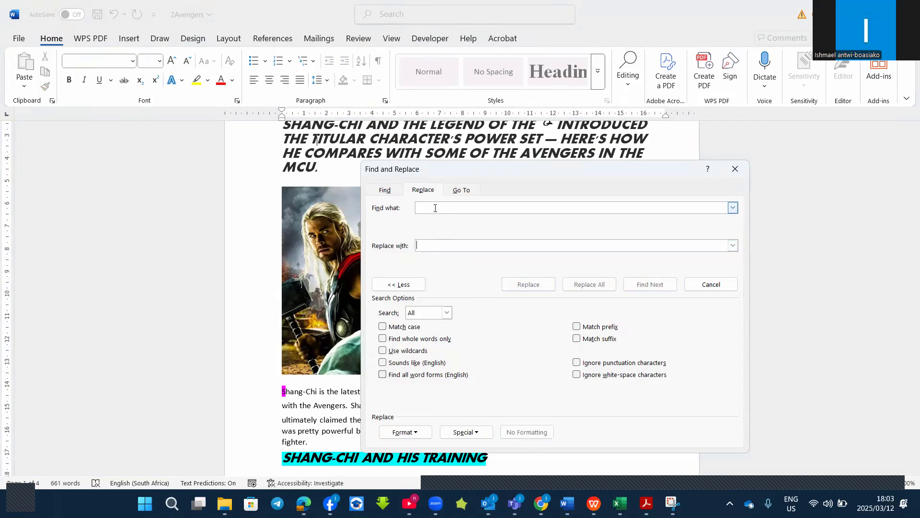
left_click_drag(473, 171, 433, 132)
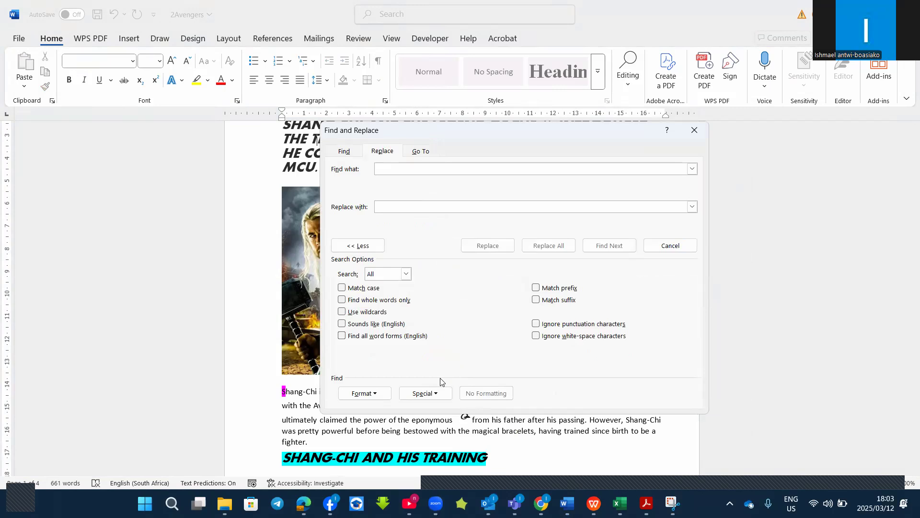
Search for a single space and replace every occurrence in the document with the Nonbreaking Space character (^s).
left_click(440, 393)
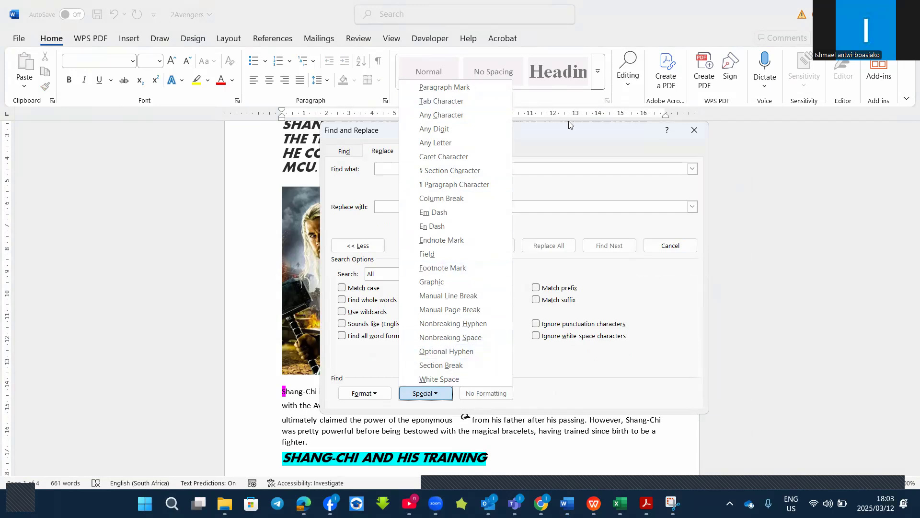
left_click(421, 172)
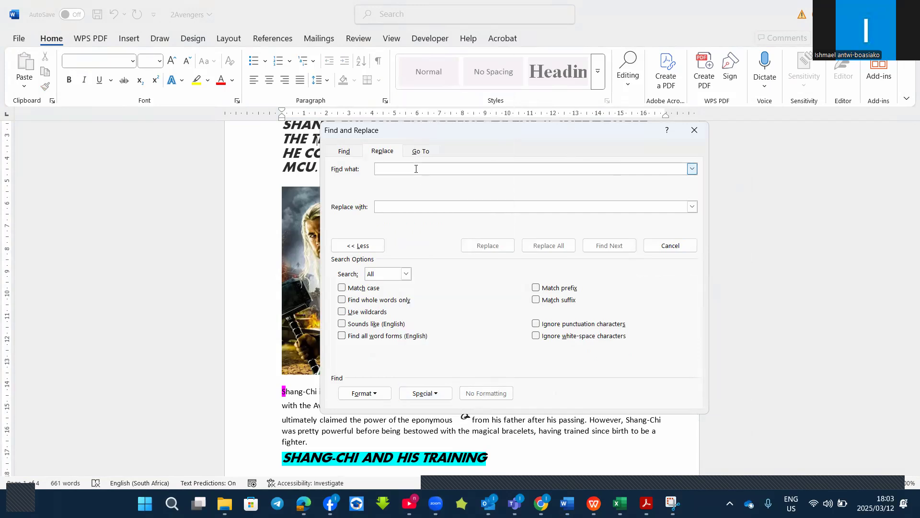
left_click(403, 207)
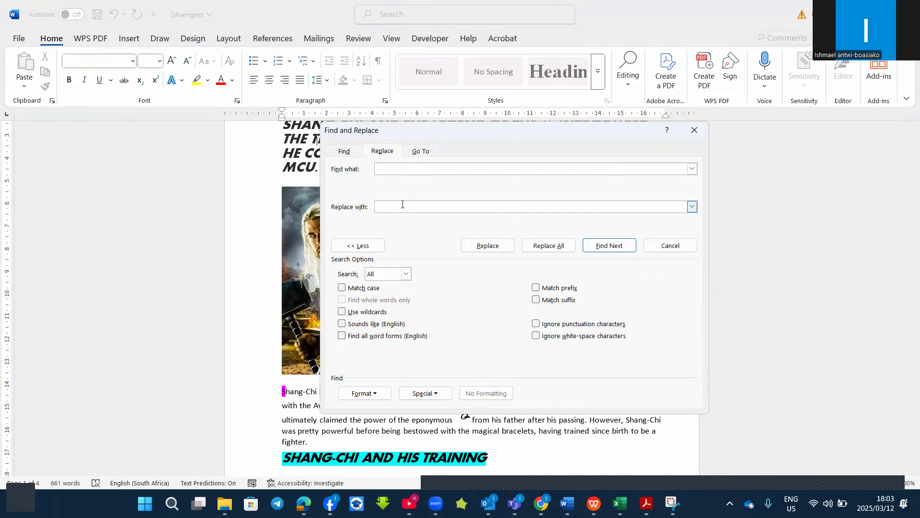
left_click(438, 391)
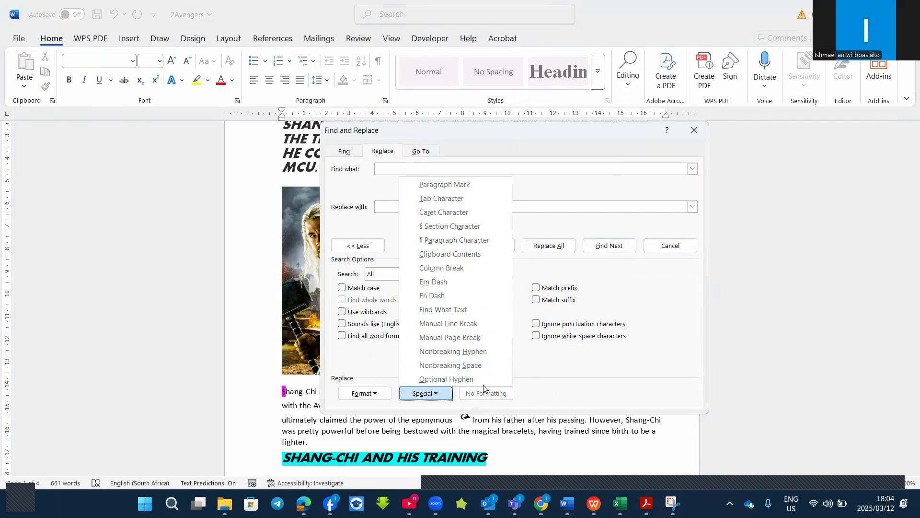
left_click(467, 366)
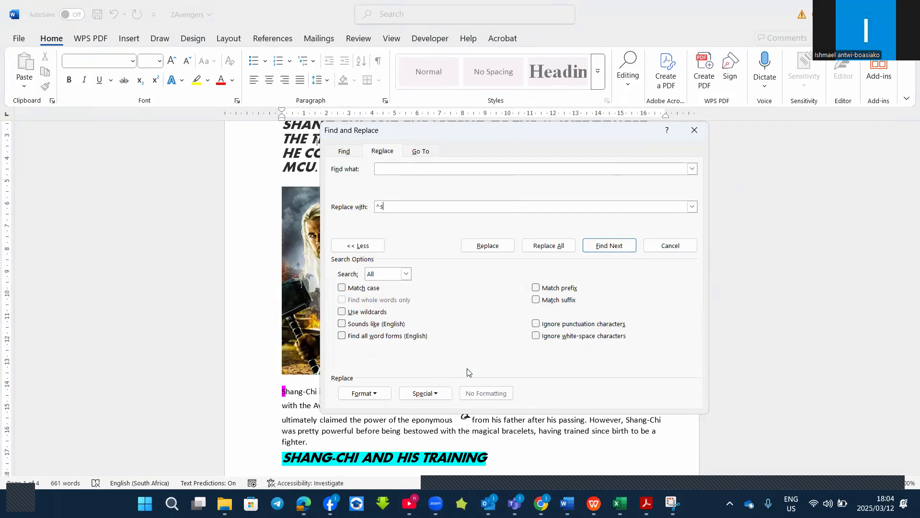
left_click(546, 246)
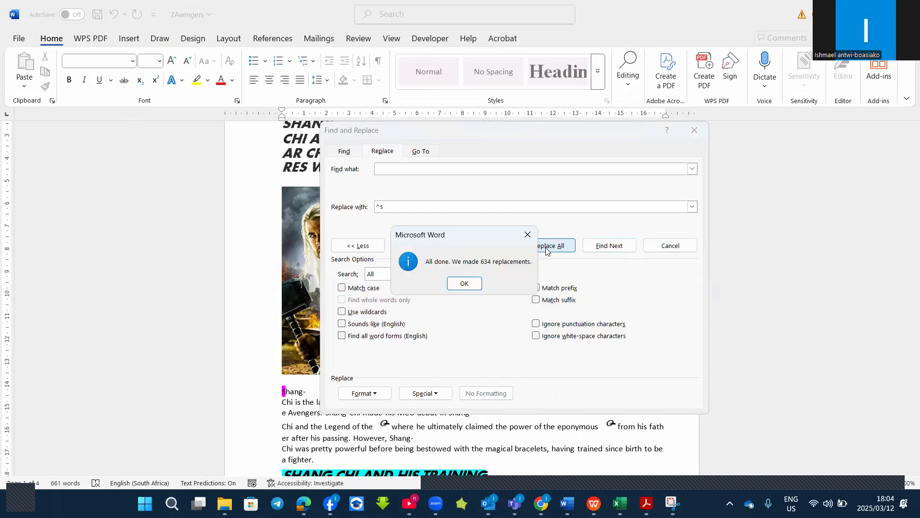
left_click(471, 283)
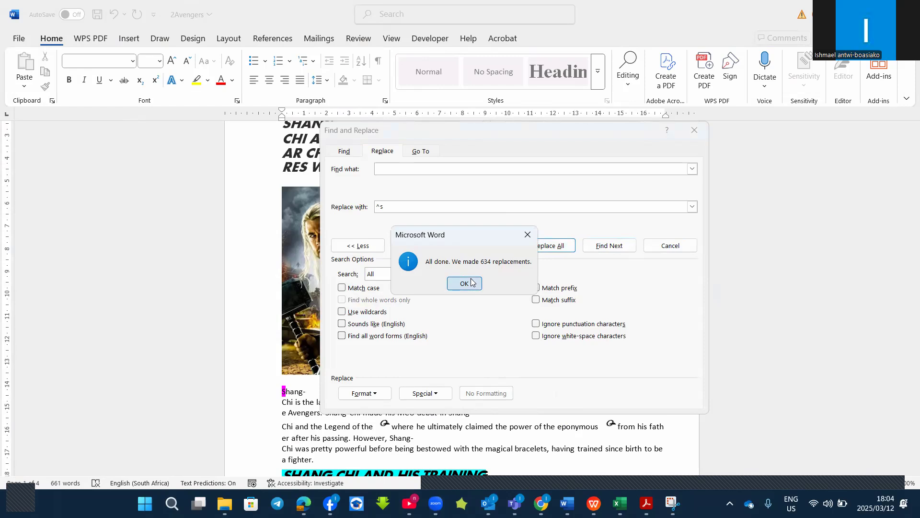
Close Find and Replace and undo the nonbreaking-space replacement and the 18 pt italic replacement.
left_click(439, 396)
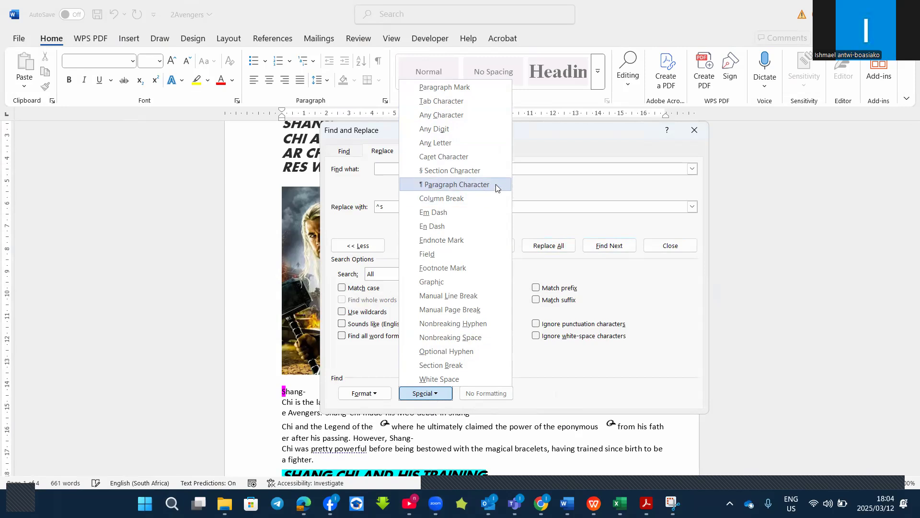
left_click(562, 139)
left_click(406, 206)
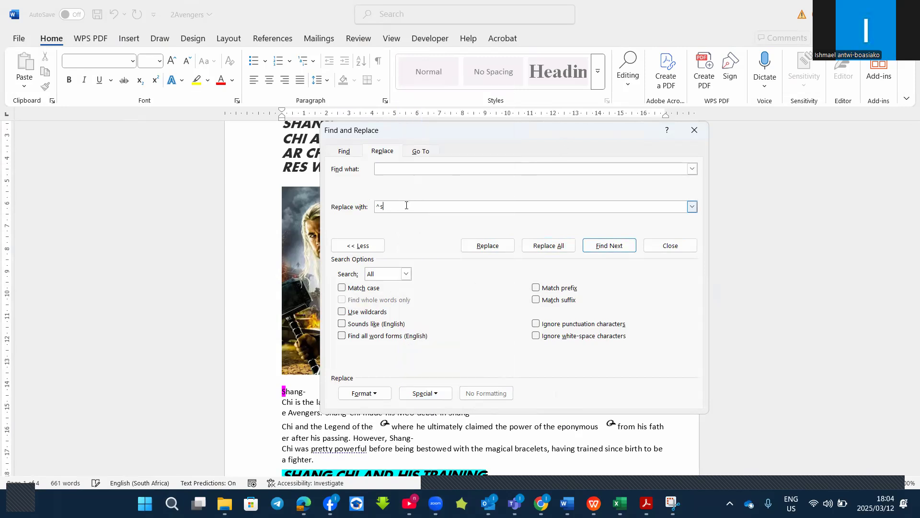
key("BackSpace")
left_click(392, 170)
left_click(687, 131)
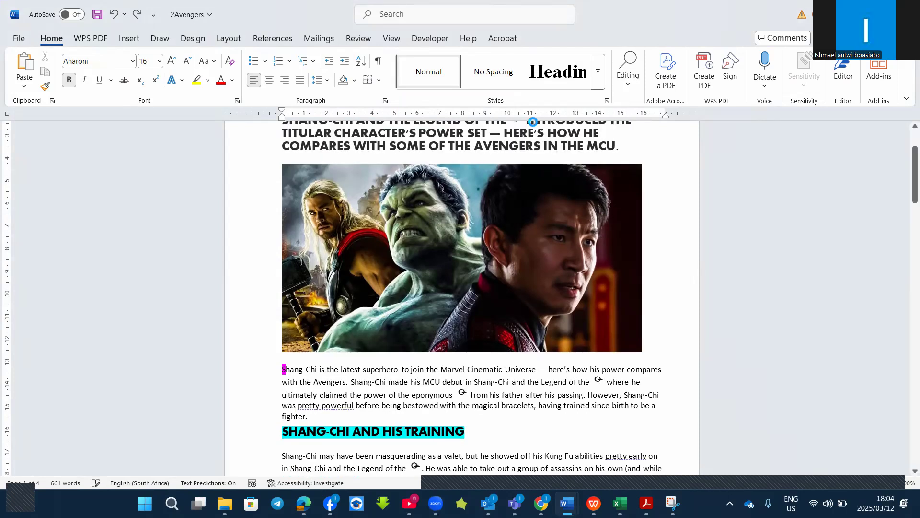
Reopen Find and Replace and clear the ^s code from the replacement text.
key("ctrl+h")
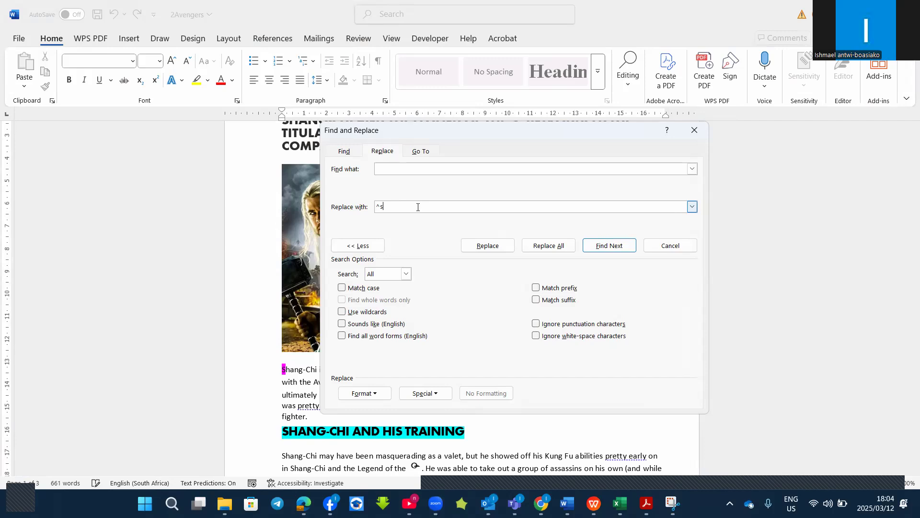
key("BackSpace")
key("BackSpace")
Add five Any Letter codes (^$^$^$^$^$) after the space in the search text.
left_click(382, 169)
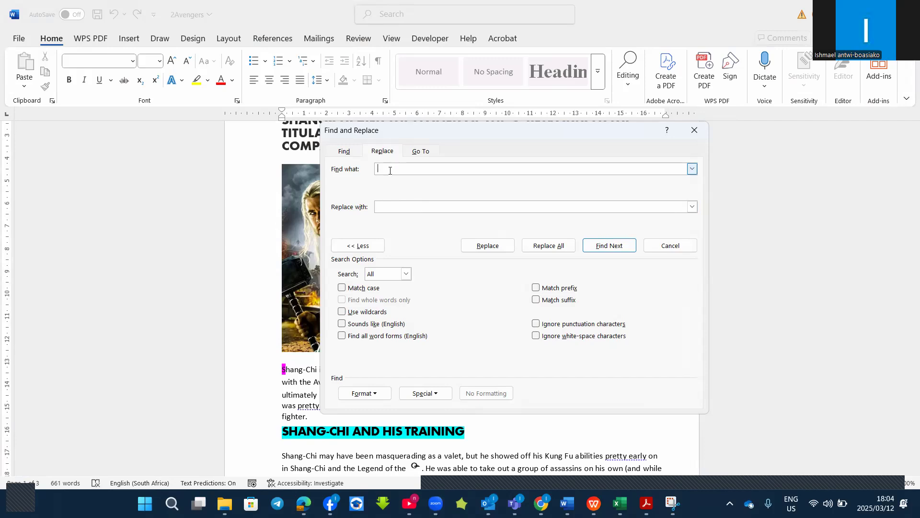
left_click(441, 399)
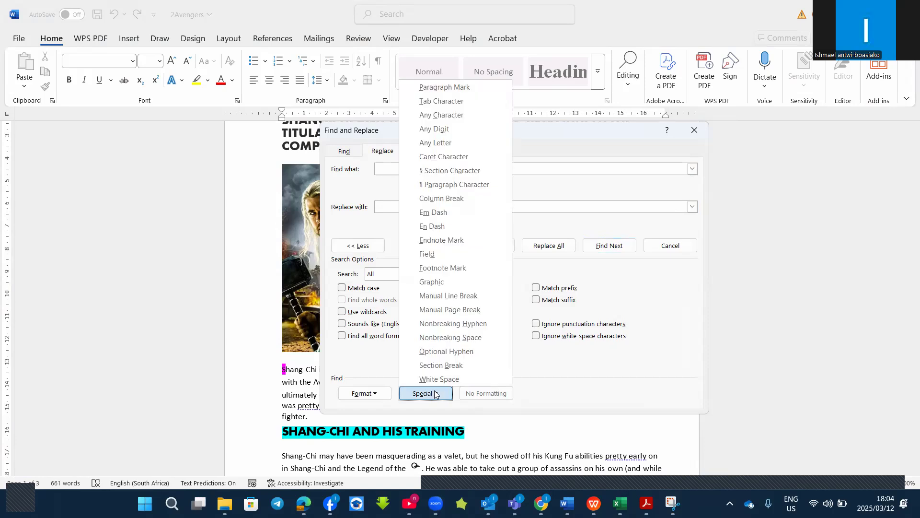
left_click(450, 144)
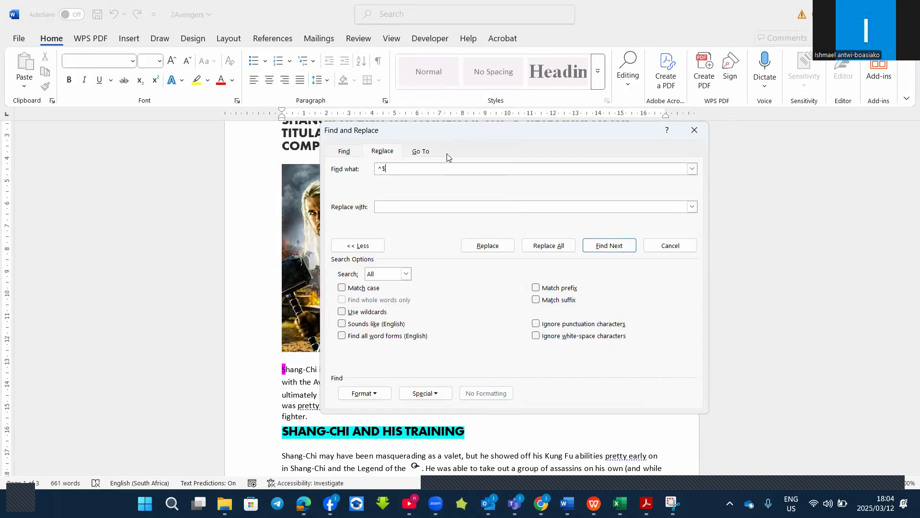
left_click(431, 393)
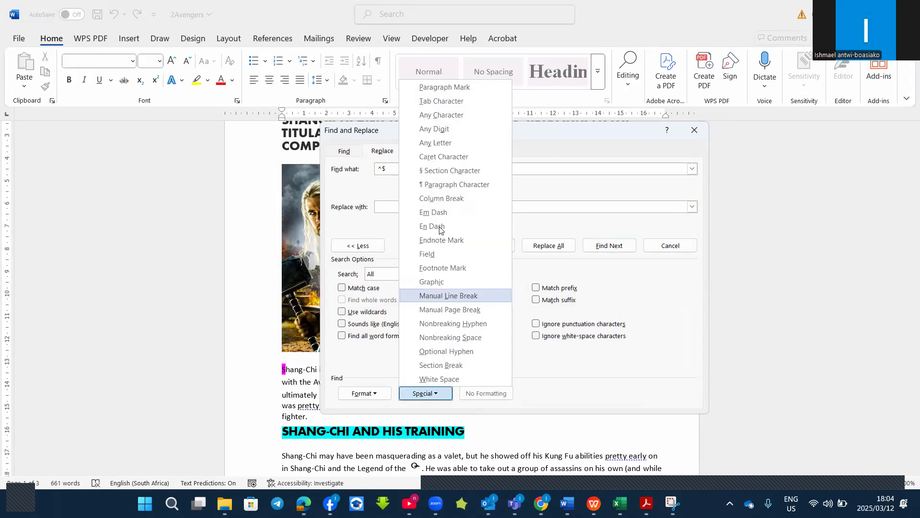
left_click(443, 144)
left_click(434, 393)
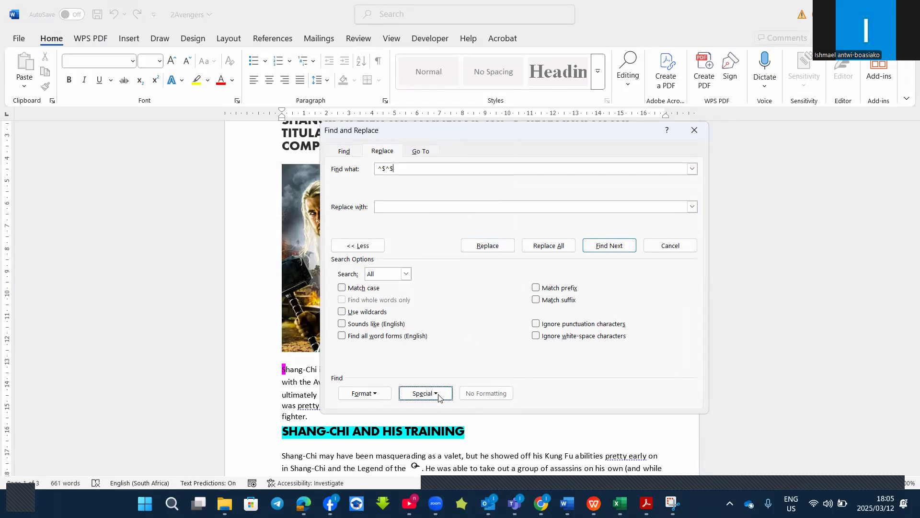
left_click(446, 143)
left_click(443, 392)
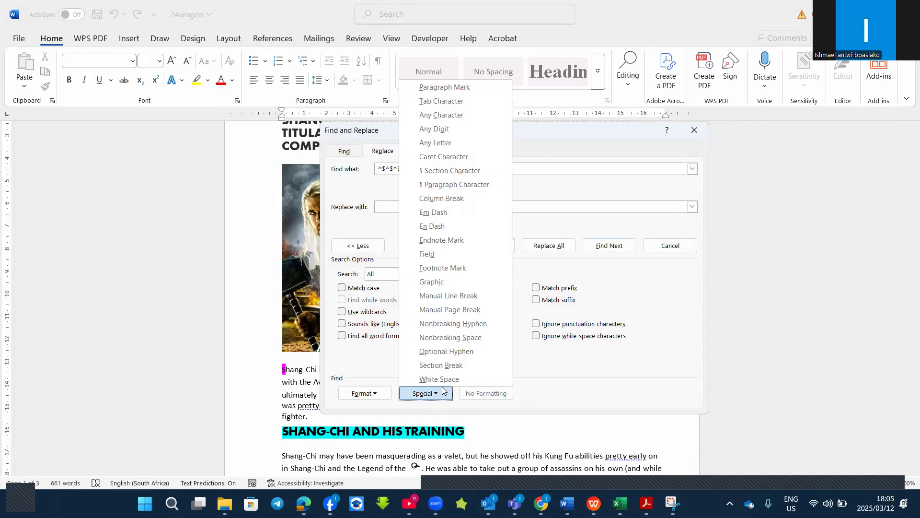
left_click(446, 143)
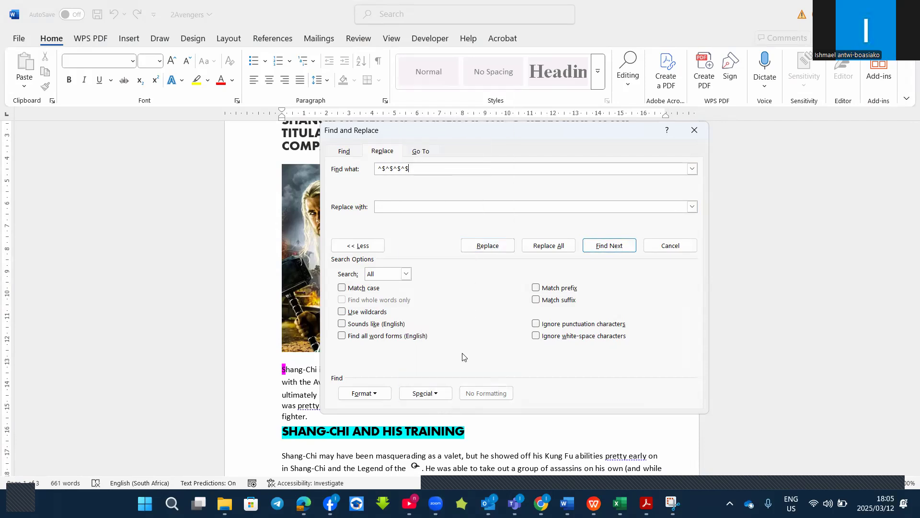
left_click(444, 394)
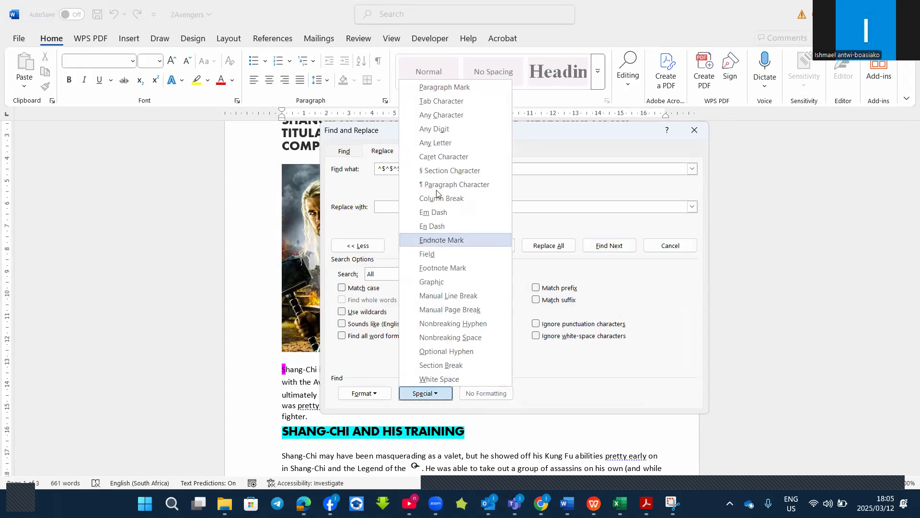
left_click(443, 143)
Leave the replacement text empty and set its format to the Bold font style.
left_click(413, 211)
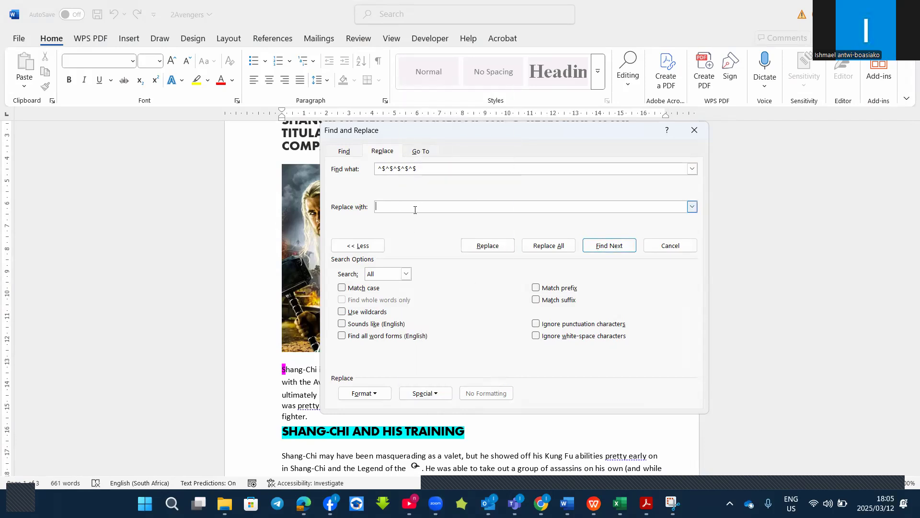
left_click(442, 394)
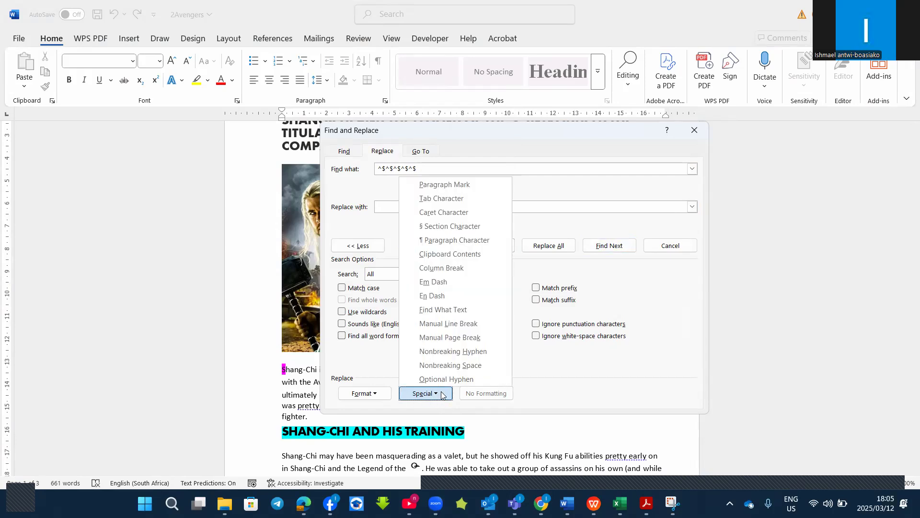
left_click(441, 399)
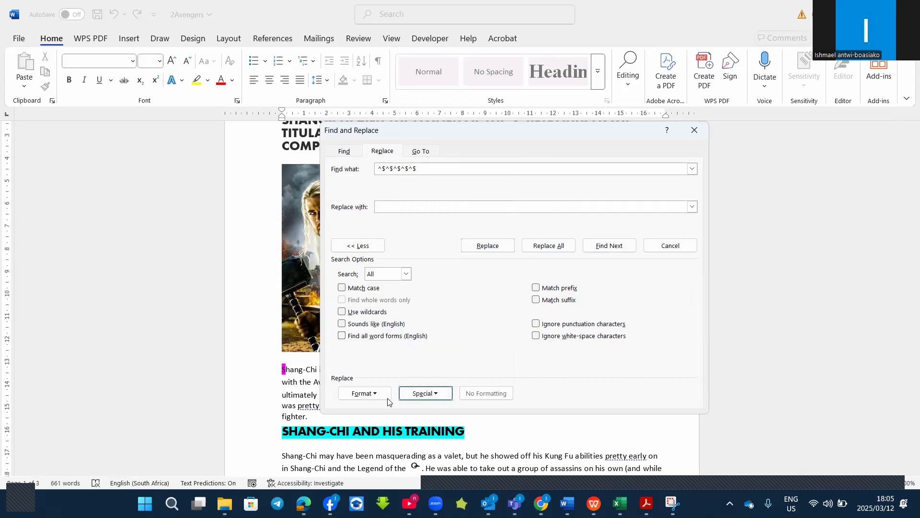
left_click(395, 210)
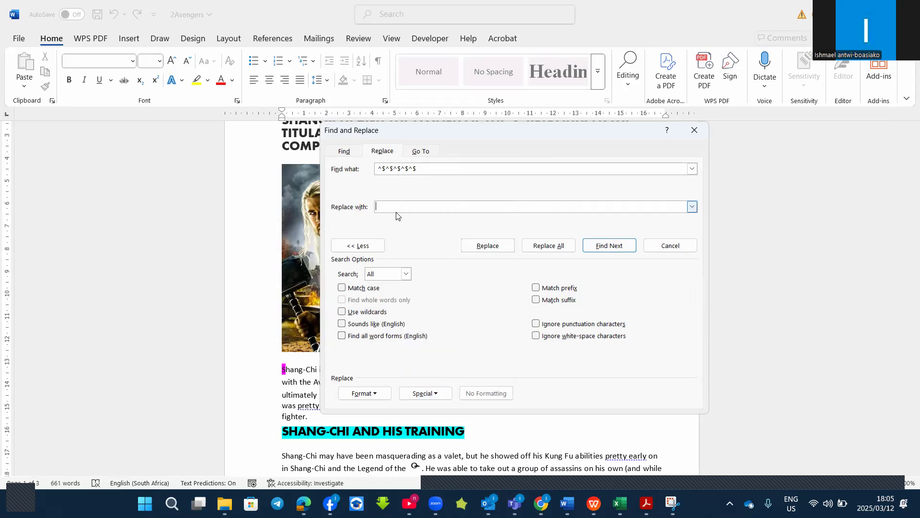
left_click(448, 398)
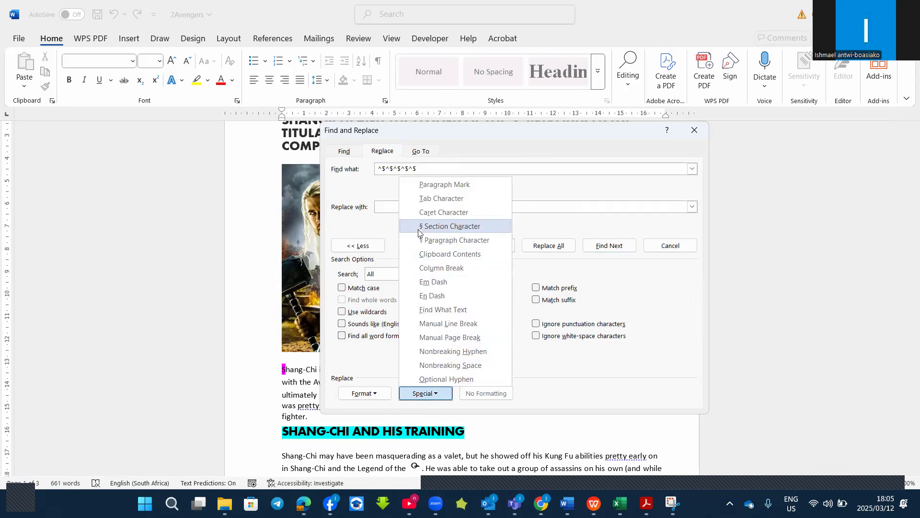
left_click(378, 394)
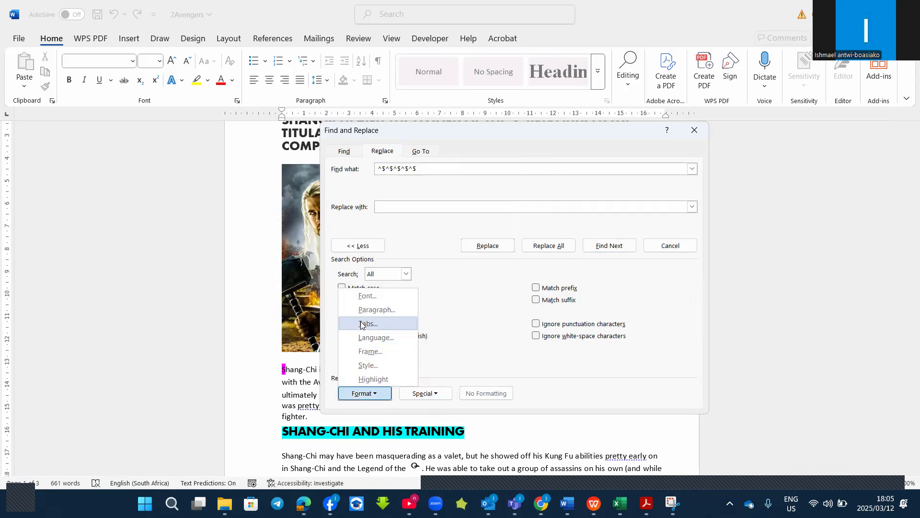
left_click(367, 296)
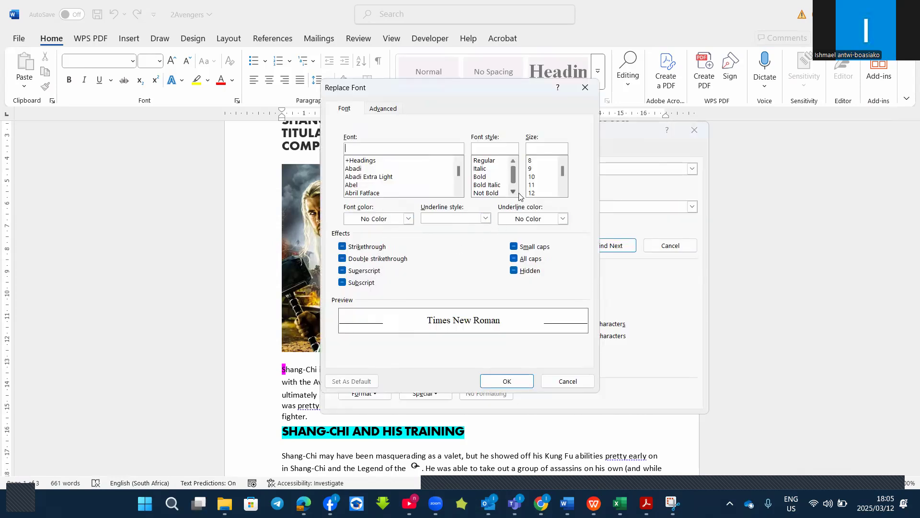
left_click(482, 177)
left_click(506, 382)
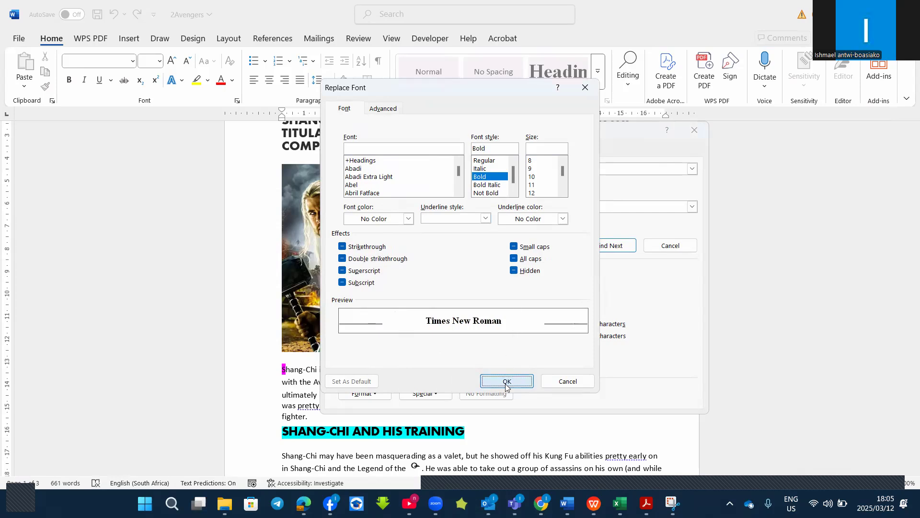
Replace all five-letter matches in the document with the bold format and close Find and Replace.
left_click(554, 246)
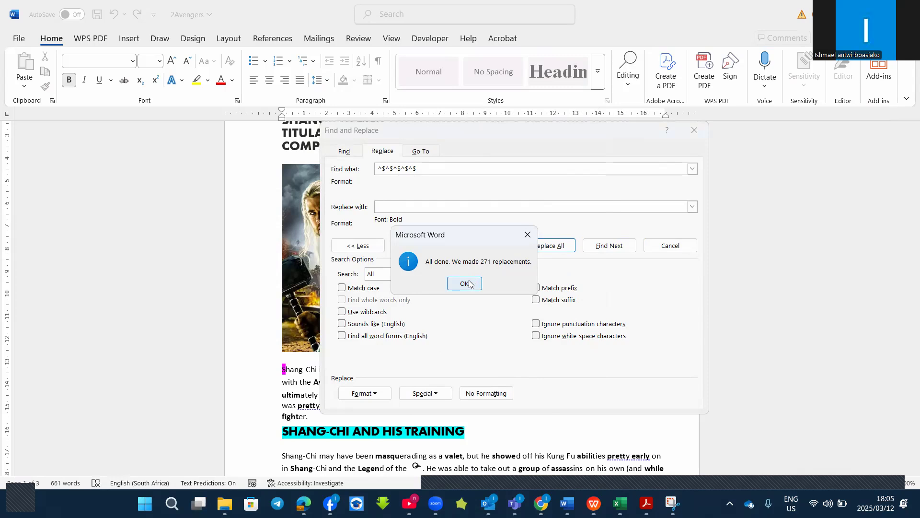
left_click(473, 283)
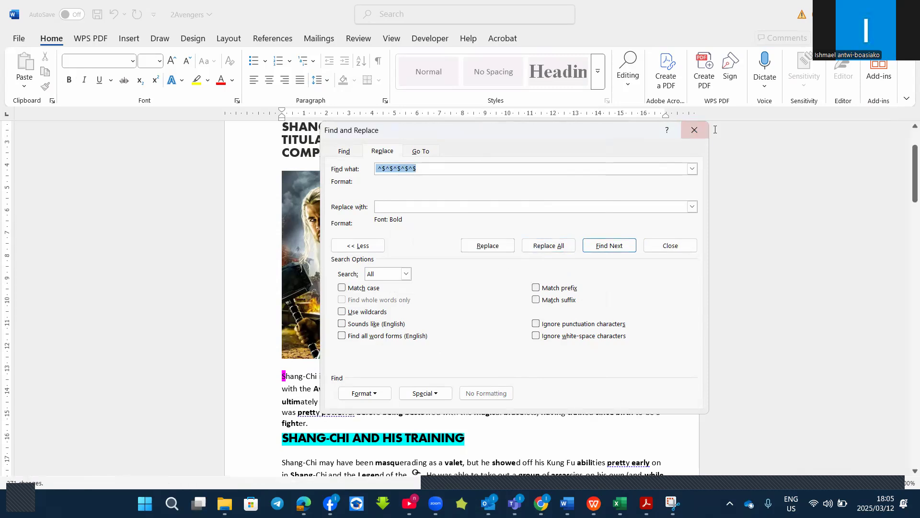
left_click(695, 130)
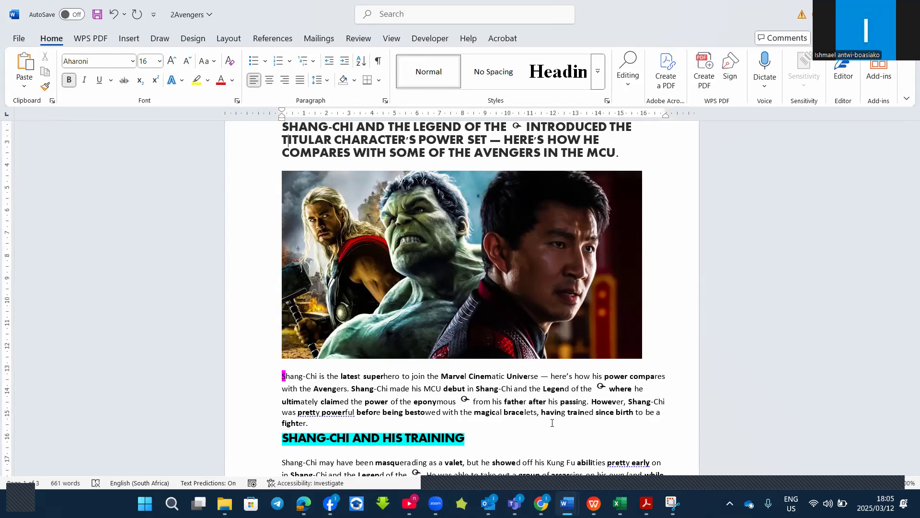
Reopen Find and Replace, review the special characters available for the search text, and close the dialog.
key("ctrl+h")
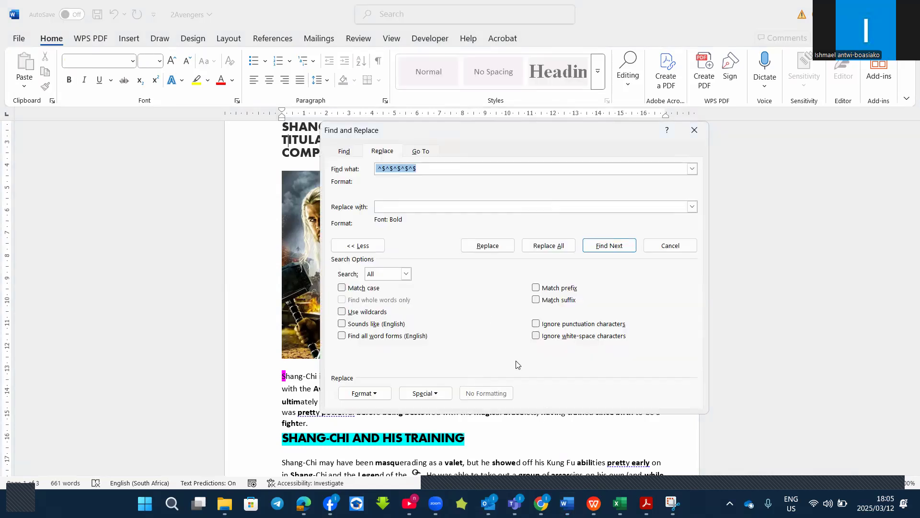
left_click(426, 393)
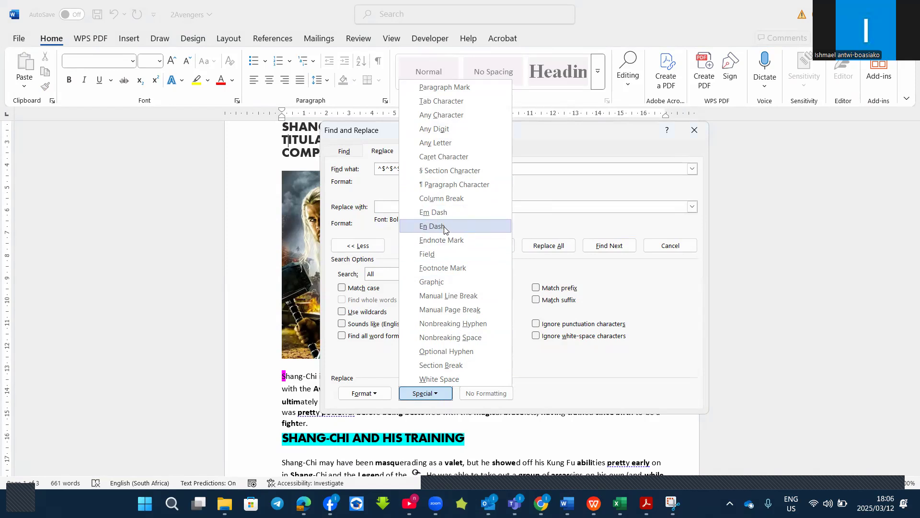
left_click(613, 398)
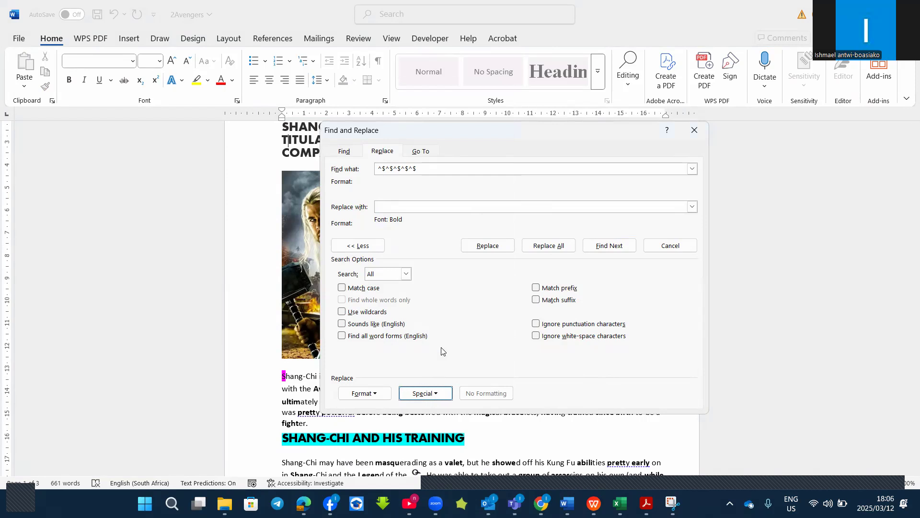
left_click(693, 129)
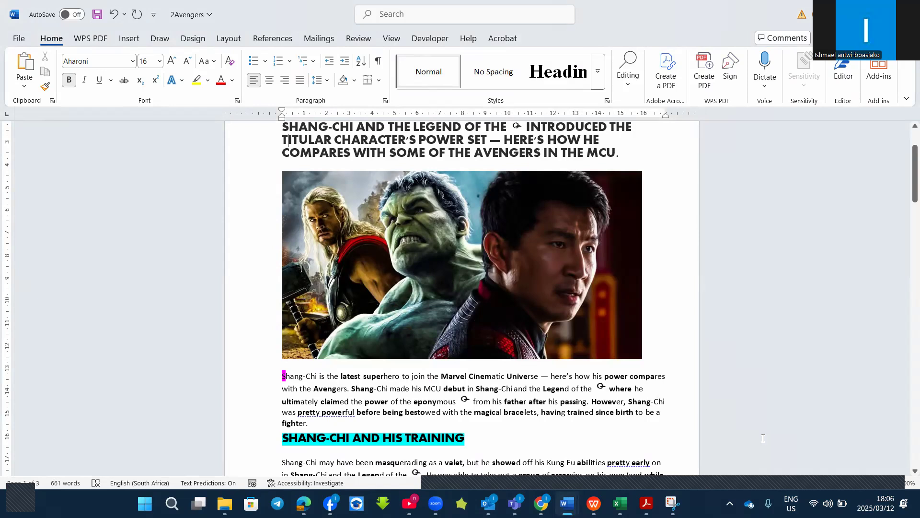